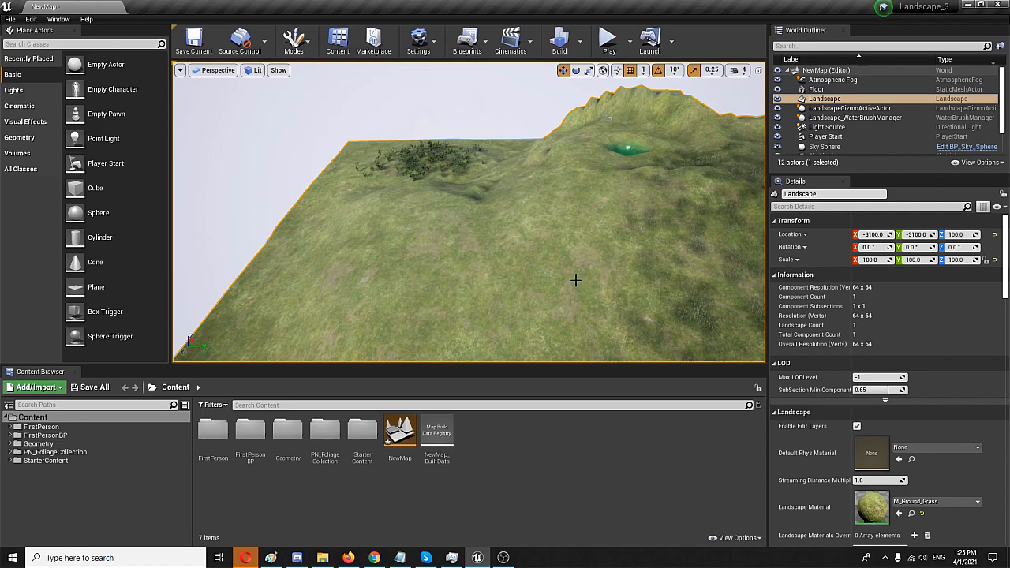
Step: Orbit the viewport around the sculpted hill to inspect its faces and tree clusters
mouse_move(575, 280)
right_mouse_down()
mouse_move(473, 276)
mouse_move(464, 113)
mouse_move(396, 76)
right_mouse_up()
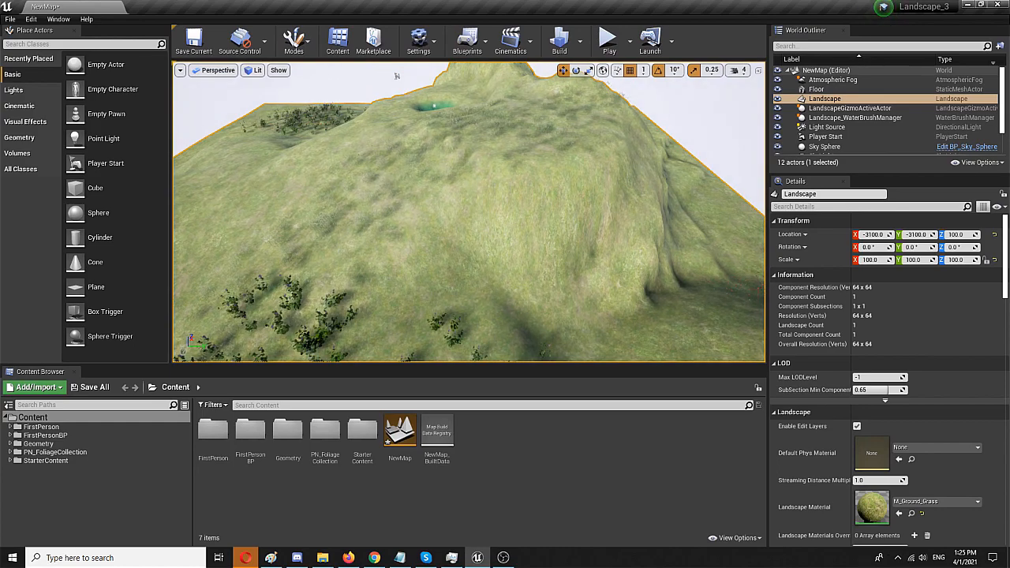
mouse_move(397, 76)
right_mouse_down()
mouse_move(235, 91)
mouse_move(377, 81)
right_mouse_up()
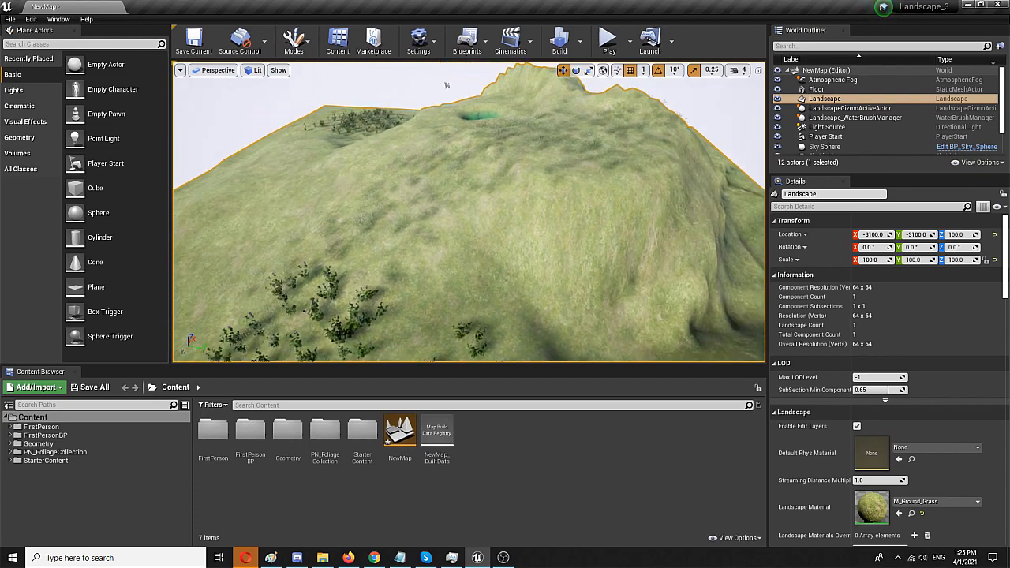
right_click_drag(335, 191, 473, 157)
mouse_move(474, 197)
right_mouse_down()
mouse_move(356, 197)
mouse_move(378, 193)
right_mouse_up()
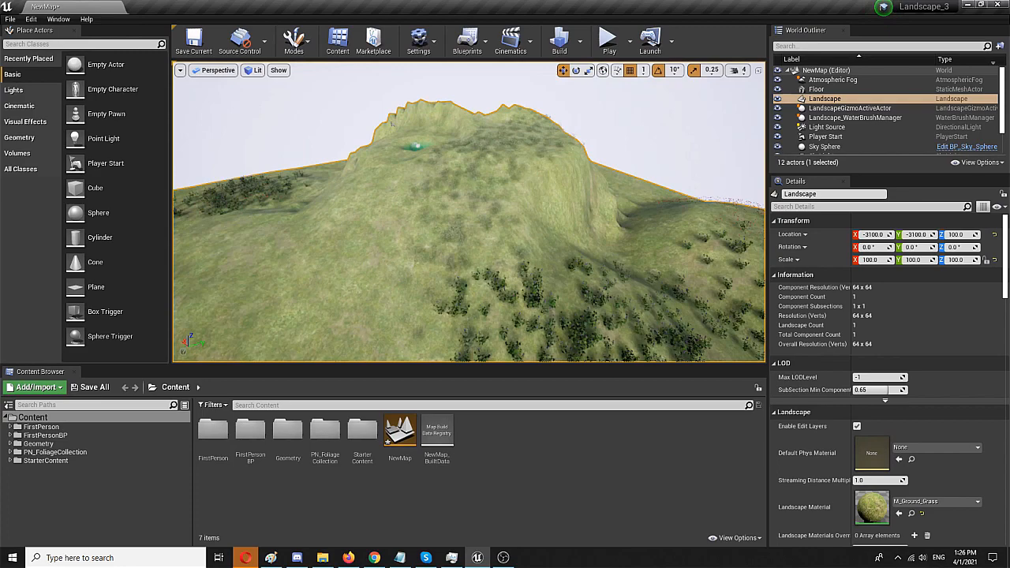
right_click_drag(464, 164, 513, 184)
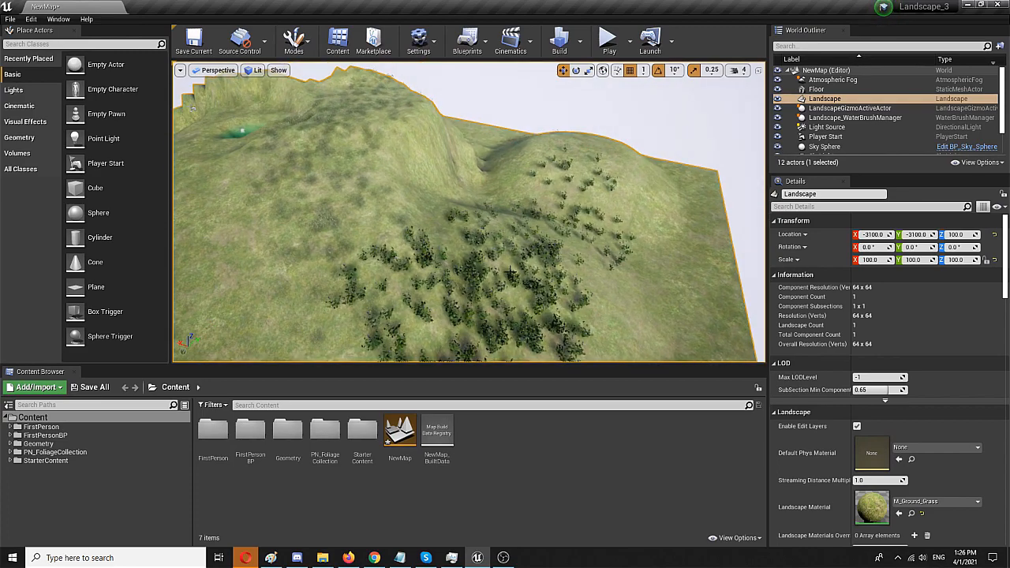
mouse_move(505, 251)
right_mouse_down()
mouse_move(474, 236)
mouse_move(468, 213)
mouse_move(578, 172)
mouse_move(463, 248)
right_mouse_up()
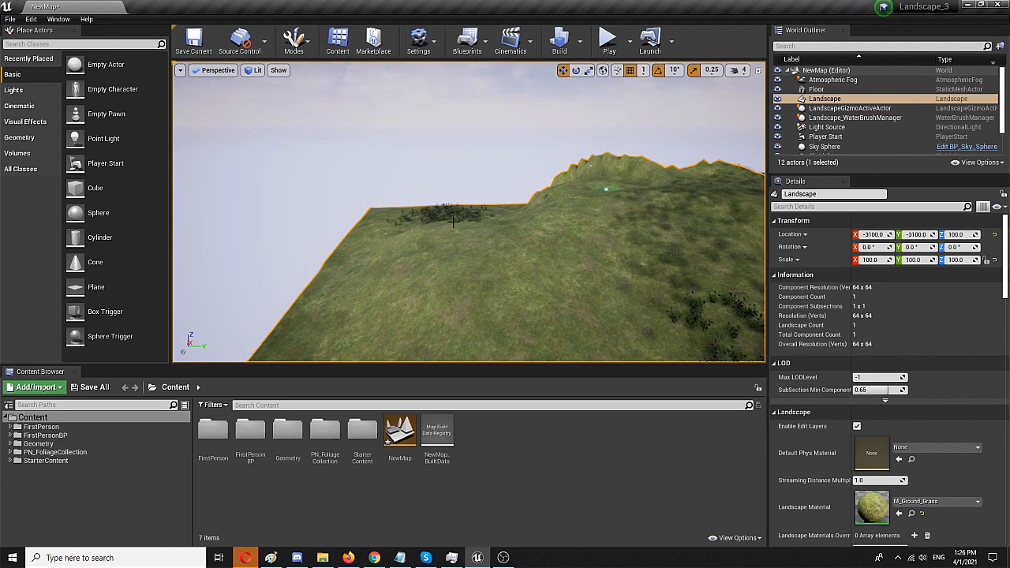
Step: Switch the editor to Foliage mode and peek at the Add Foliage Type asset list
left_click(294, 41)
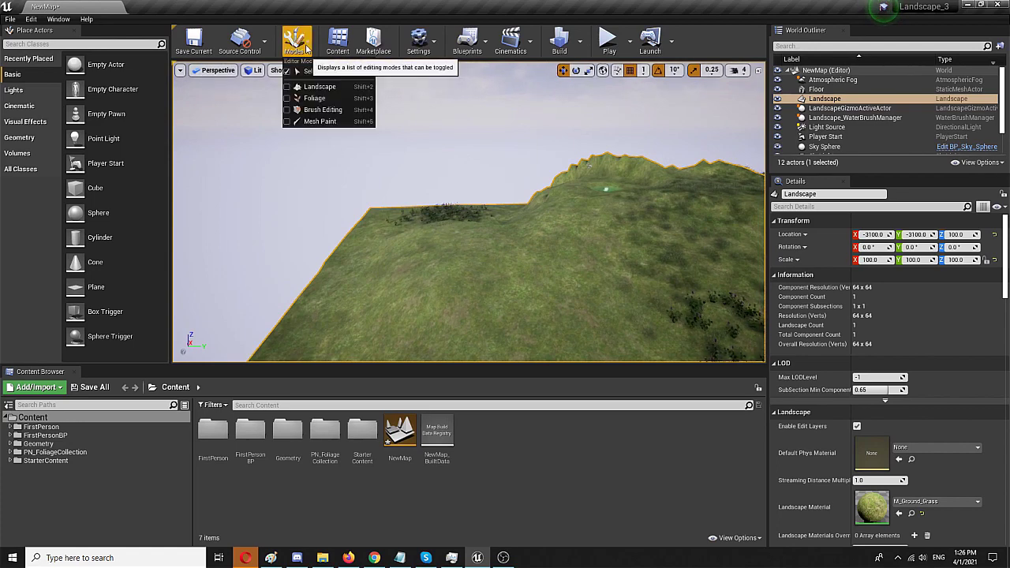
left_click(287, 99)
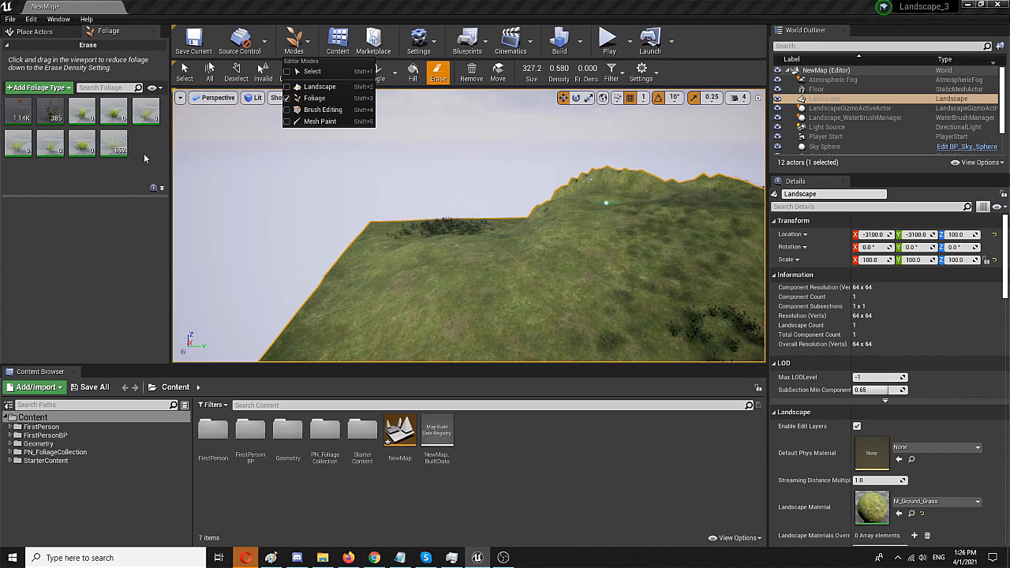
left_click(35, 87)
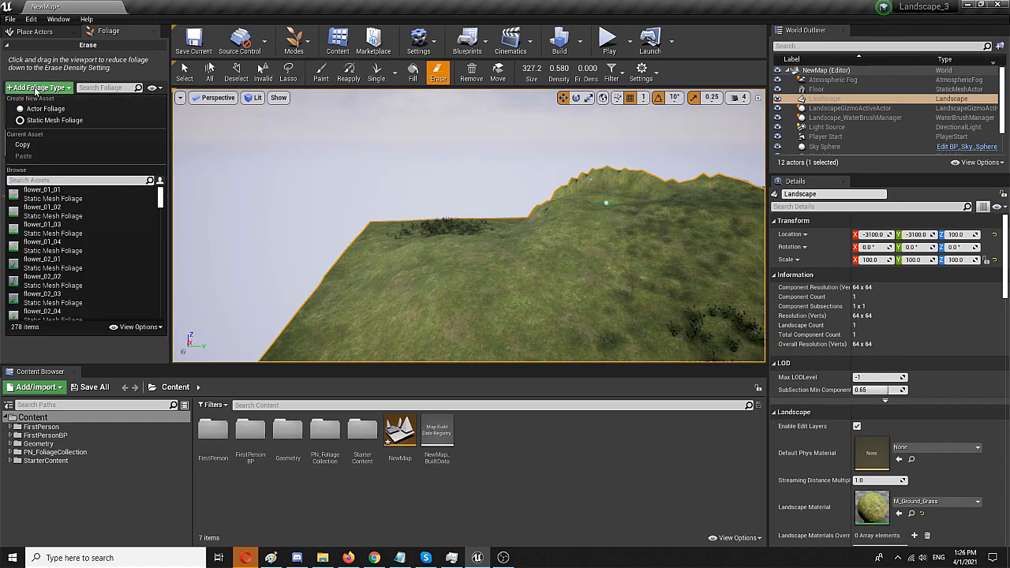
left_click(86, 201)
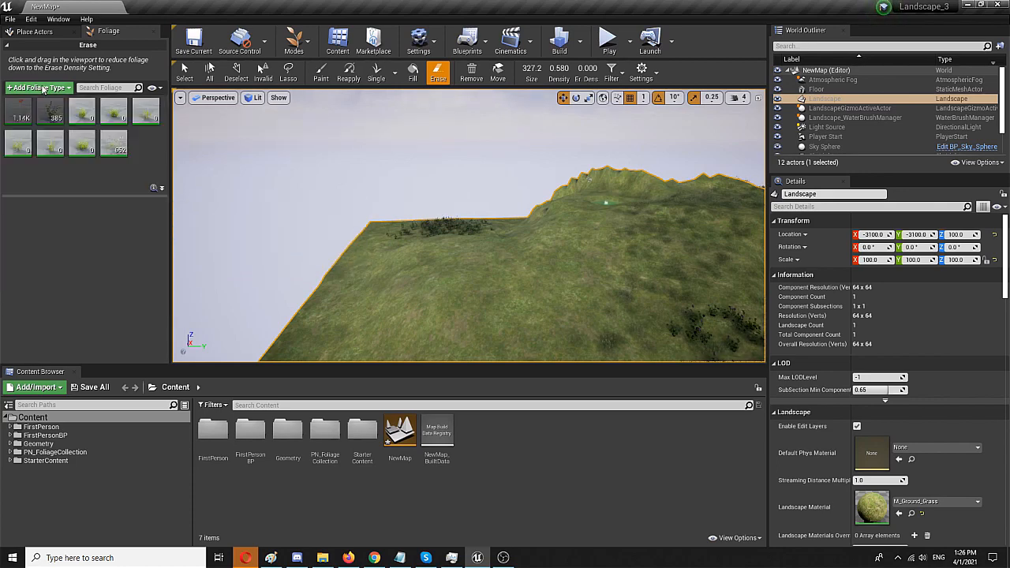
Step: Preview the grass_01_09 static mesh from its foliage type settings
left_click(82, 144)
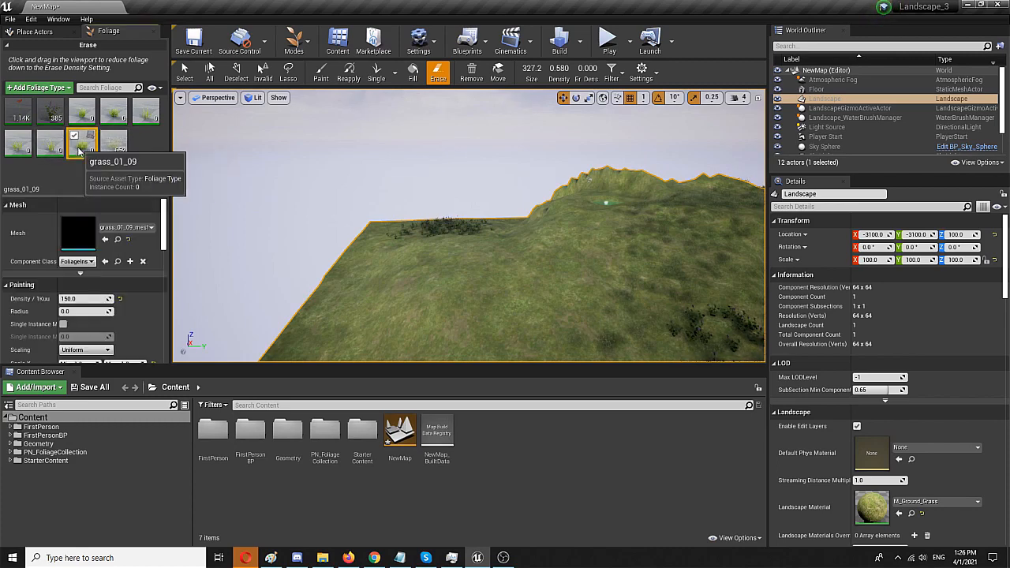
double_click(81, 235)
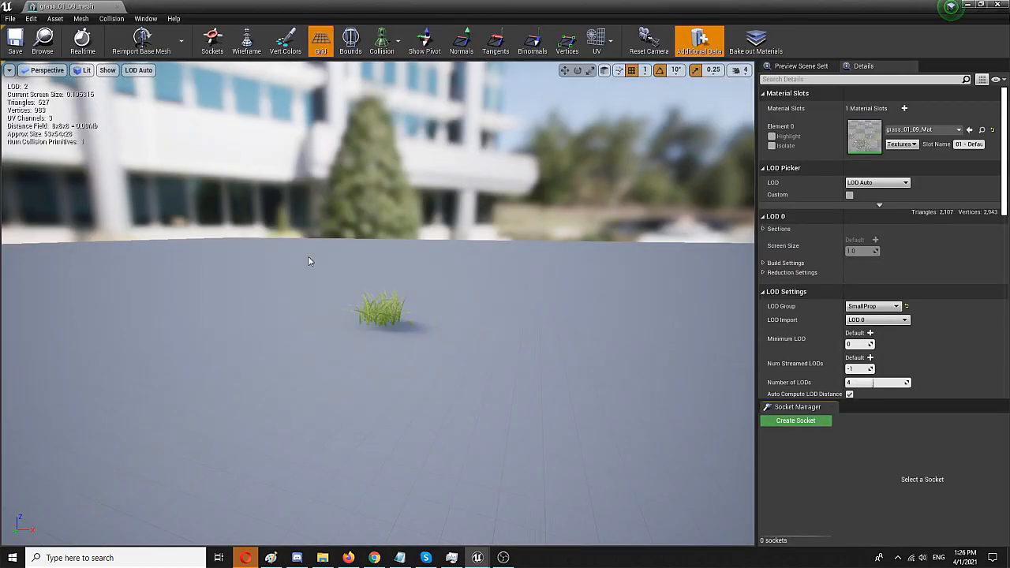
scroll(397, 296, "up", 5)
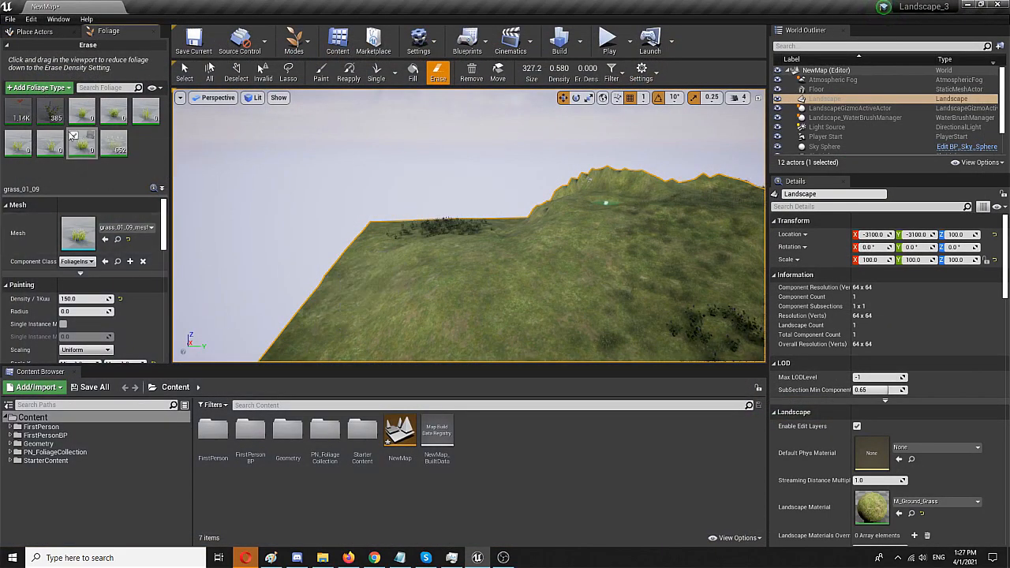
Step: Deactivate the other foliage types so only grass_01_09 is active for painting
left_click(75, 136)
left_click(105, 104)
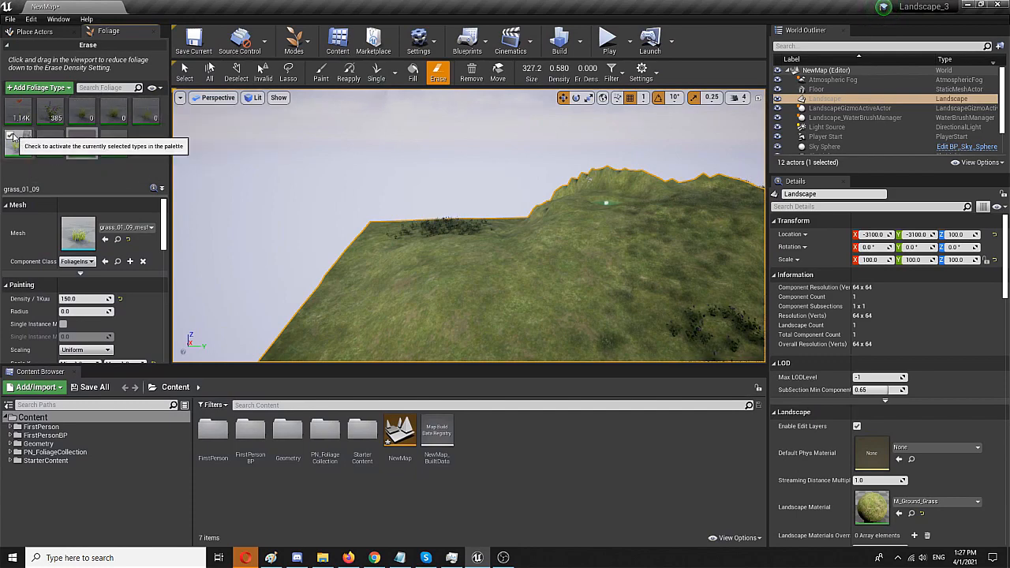
left_click(82, 146)
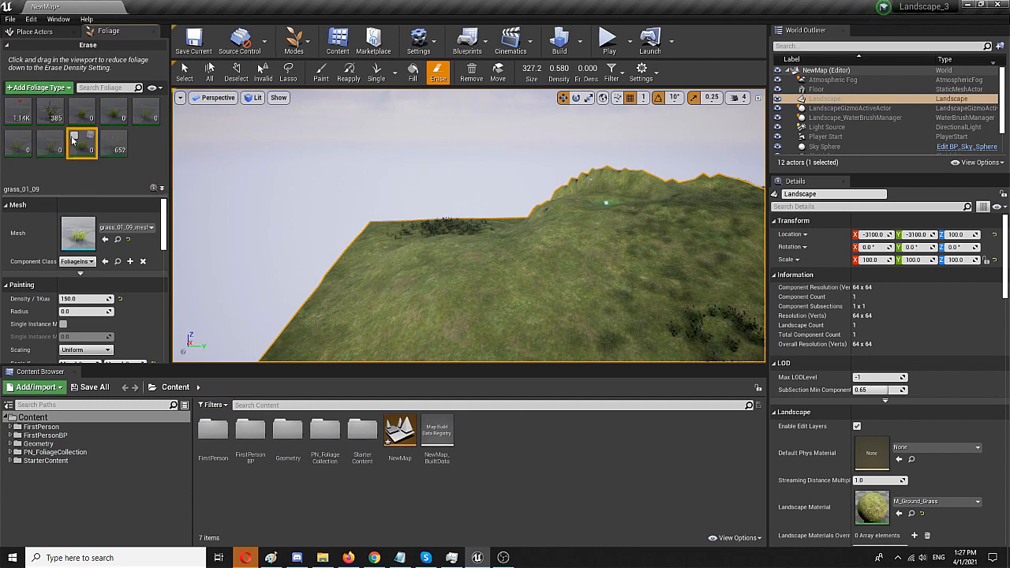
left_click(73, 138)
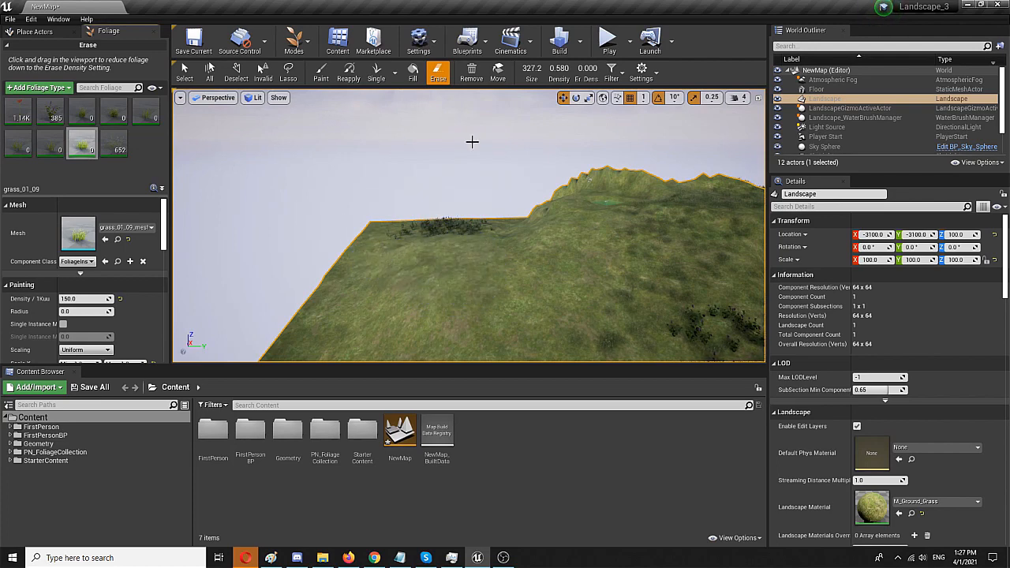
Step: Paint sparse grass_01_09 clumps across the hill slope with density around 4721
left_click(321, 73)
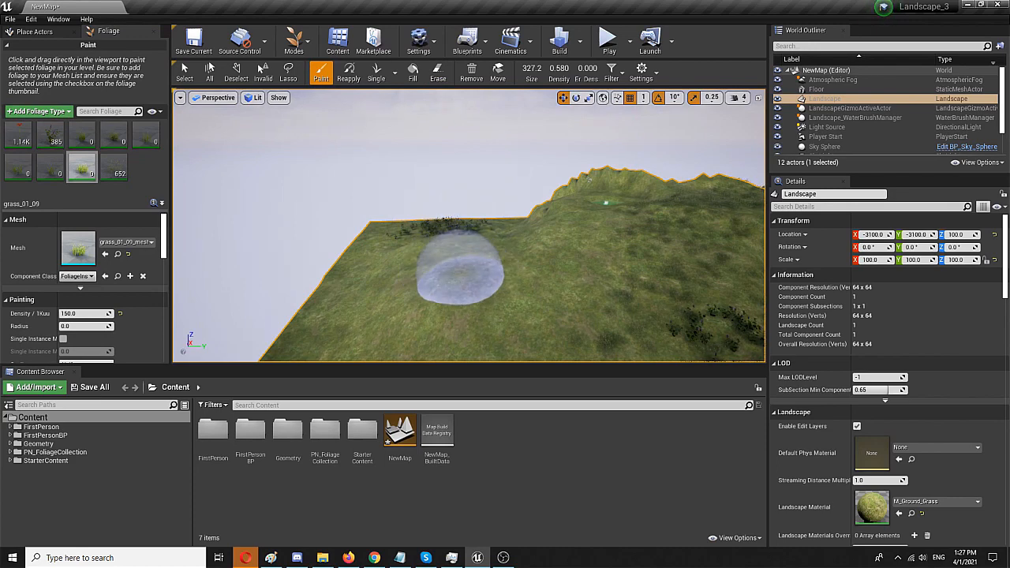
scroll(462, 280, "down", 1)
right_click_drag(461, 276, 474, 260)
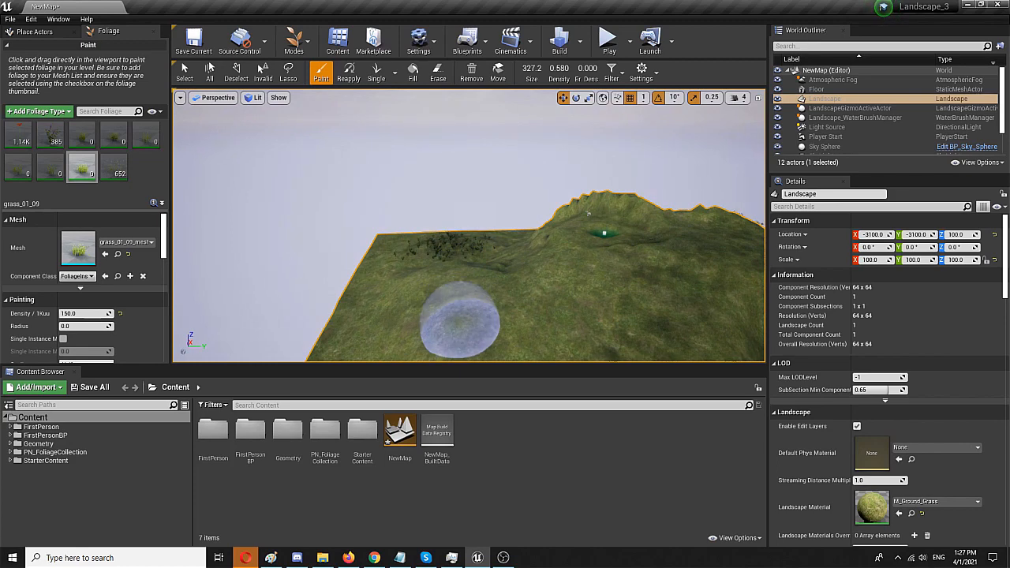
mouse_move(462, 315)
right_mouse_down()
mouse_move(474, 284)
mouse_move(441, 236)
mouse_move(457, 253)
mouse_move(448, 207)
mouse_move(394, 198)
mouse_move(462, 206)
right_mouse_up()
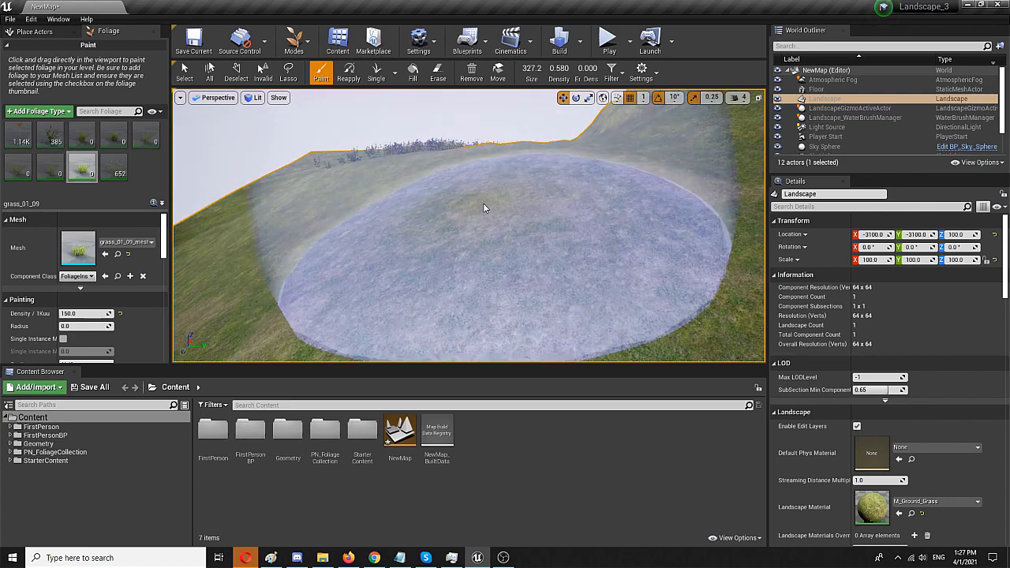
left_click_drag(483, 203, 483, 203)
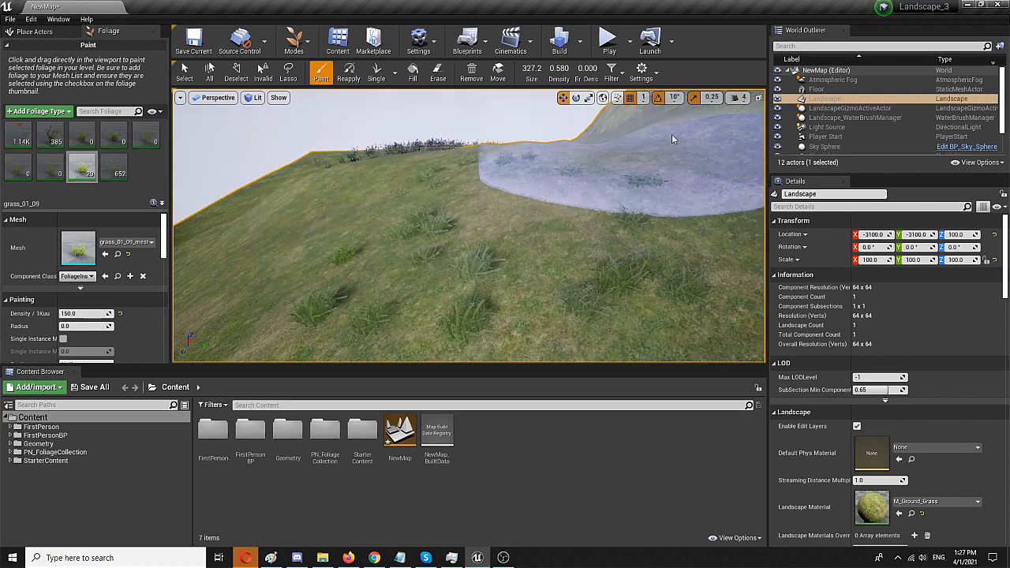
right_click_drag(671, 138, 715, 114)
right_click_drag(373, 164, 504, 213)
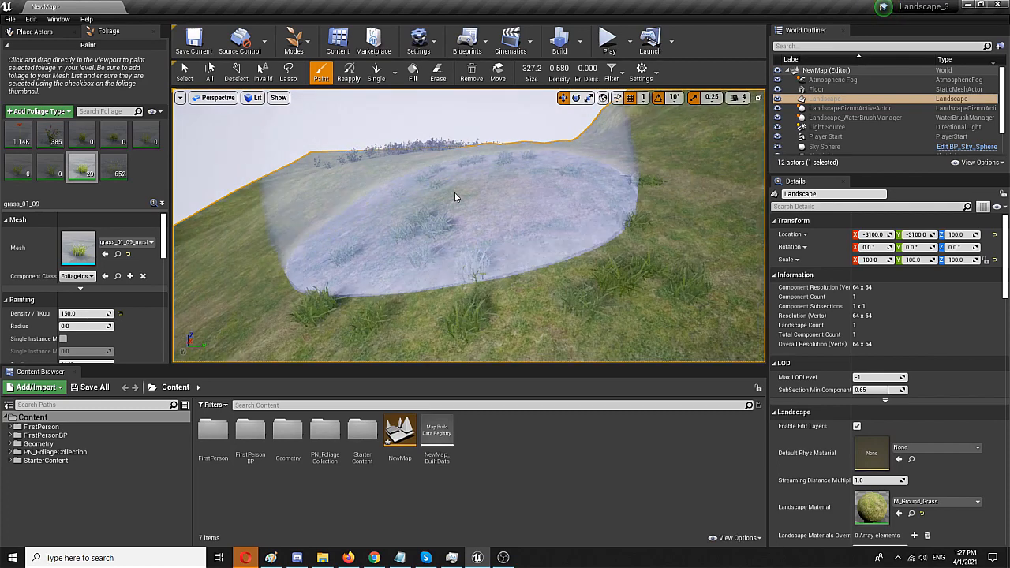
right_click_drag(454, 193, 315, 237)
scroll(87, 300, "down", 1)
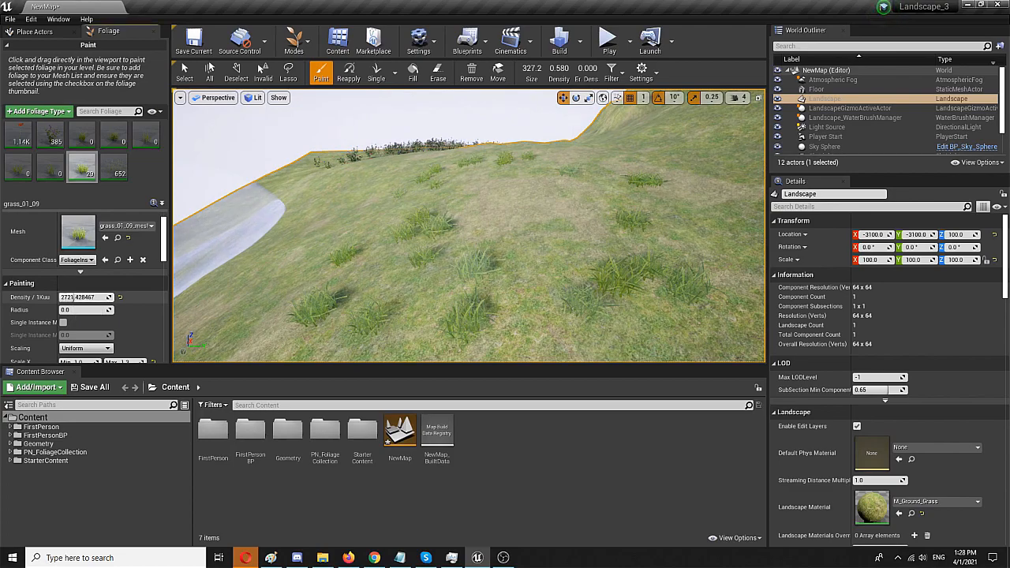
Step: Paint a dense grass patch on the slope and fly down among it
left_click_drag(426, 237, 458, 213)
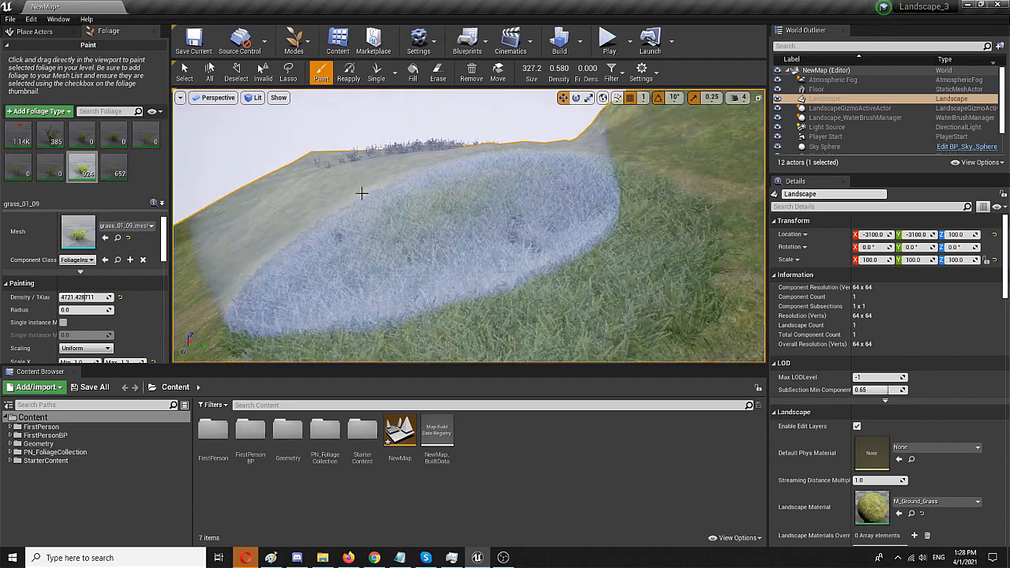
mouse_move(457, 204)
right_mouse_down()
mouse_move(473, 220)
mouse_move(482, 197)
right_mouse_up()
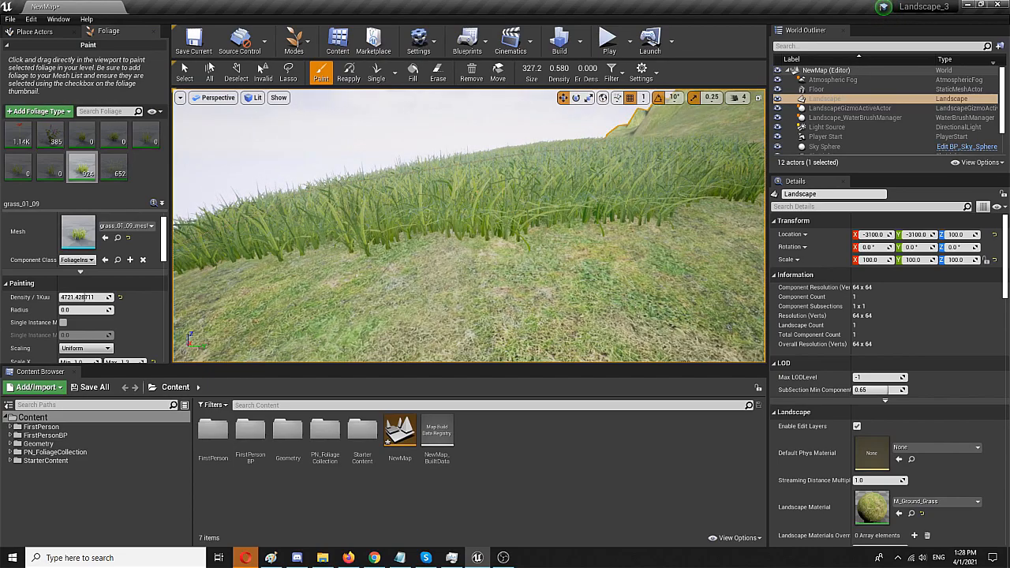
mouse_move(465, 221)
right_mouse_down()
mouse_move(466, 260)
mouse_move(465, 189)
mouse_move(466, 253)
mouse_move(466, 205)
right_mouse_up()
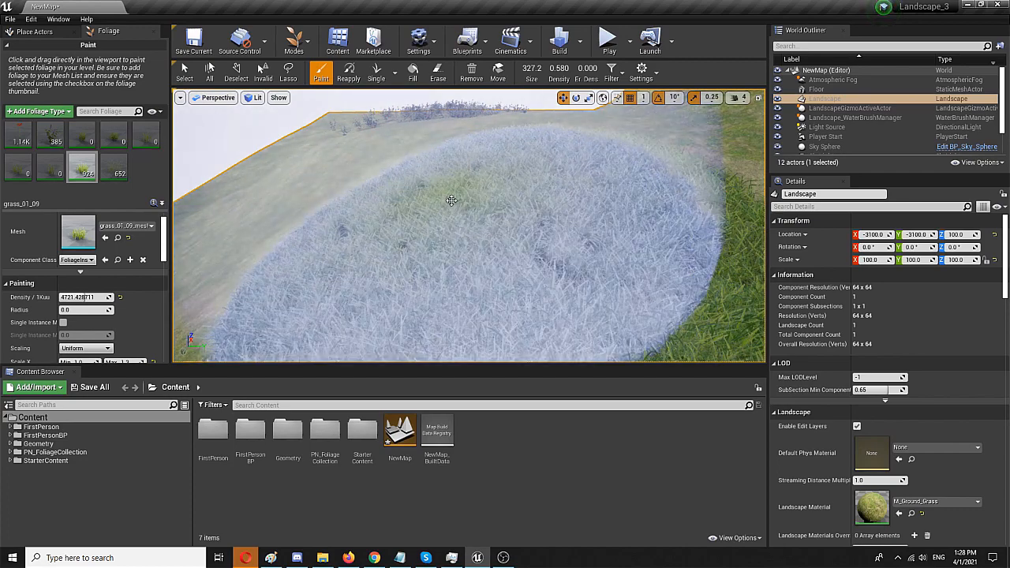
scroll(451, 200, "down", 4)
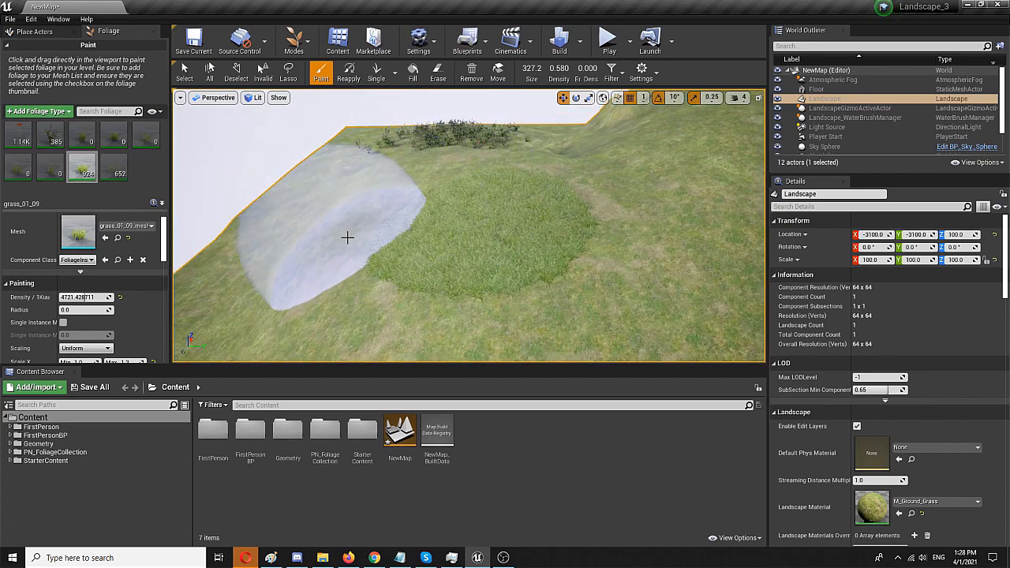
Step: Erase the painted grass from the slope and reactivate the other foliage types
left_click(437, 73)
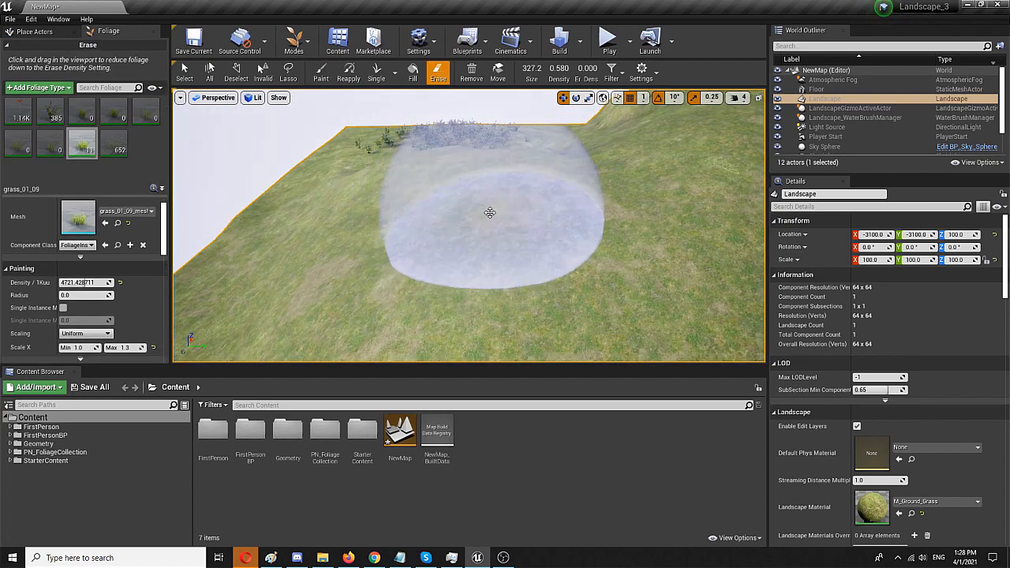
left_click_drag(490, 212, 442, 229)
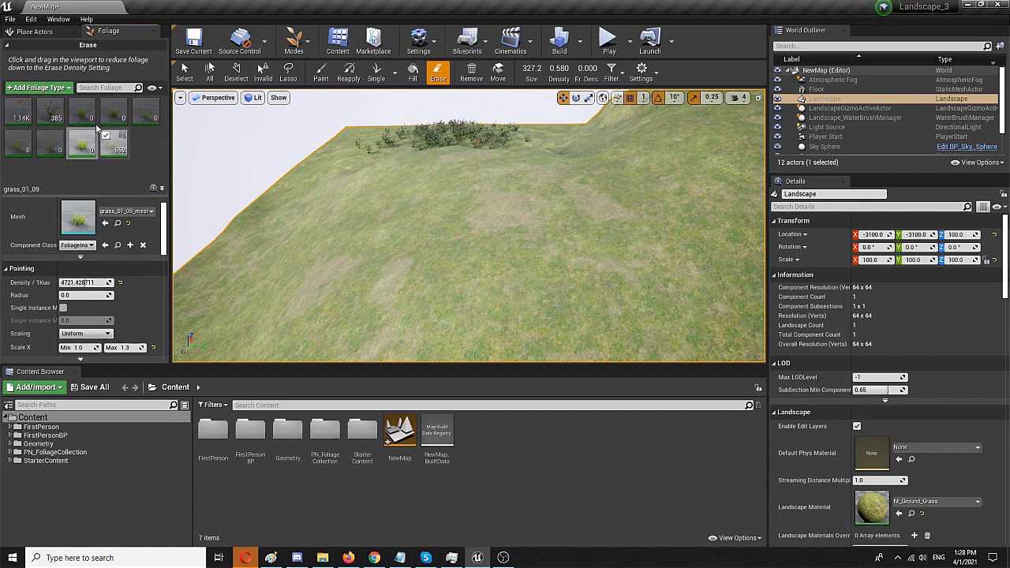
left_click(76, 104)
left_click(107, 104)
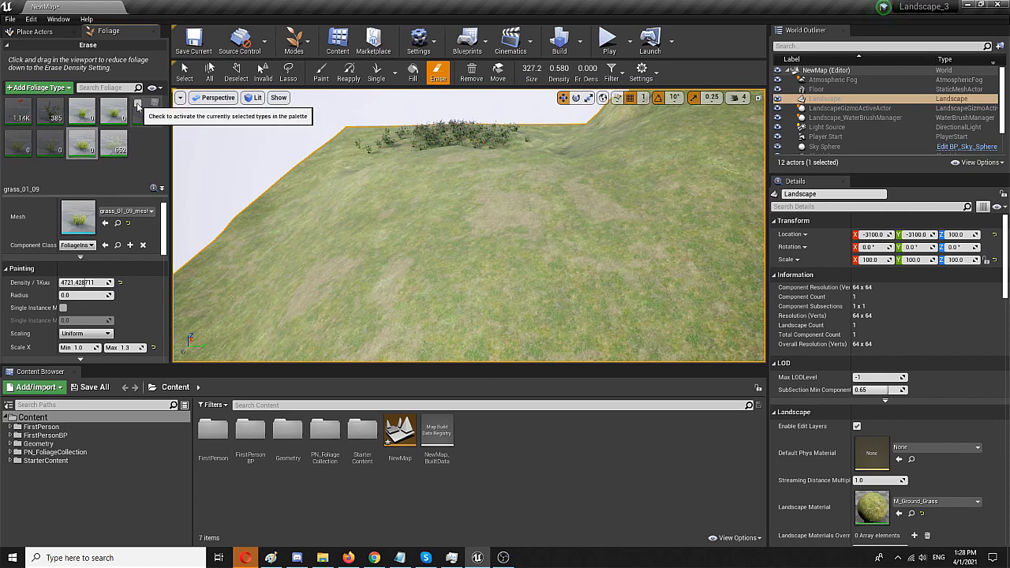
left_click(136, 109)
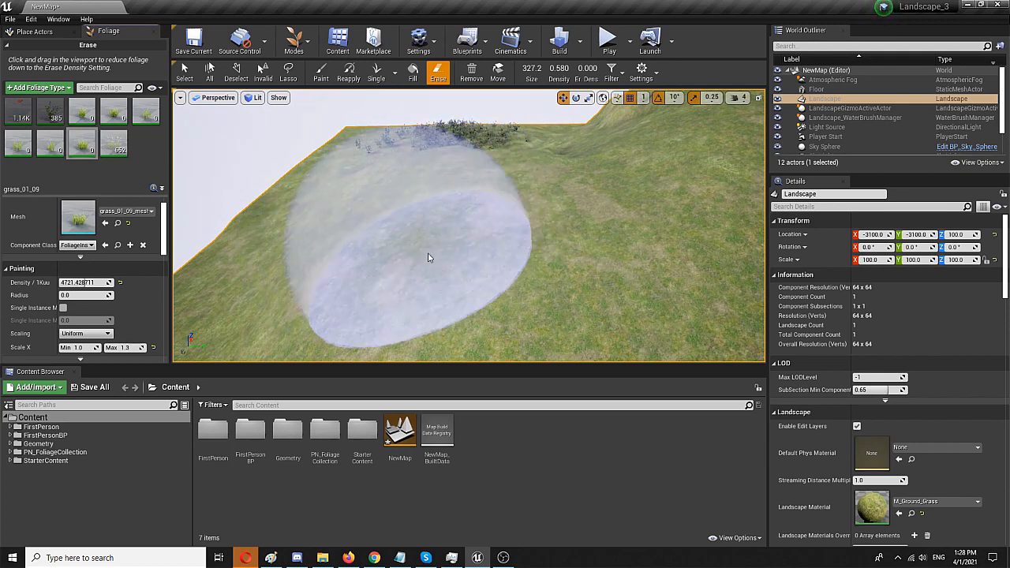
left_click_drag(429, 257, 477, 215)
left_click(321, 75)
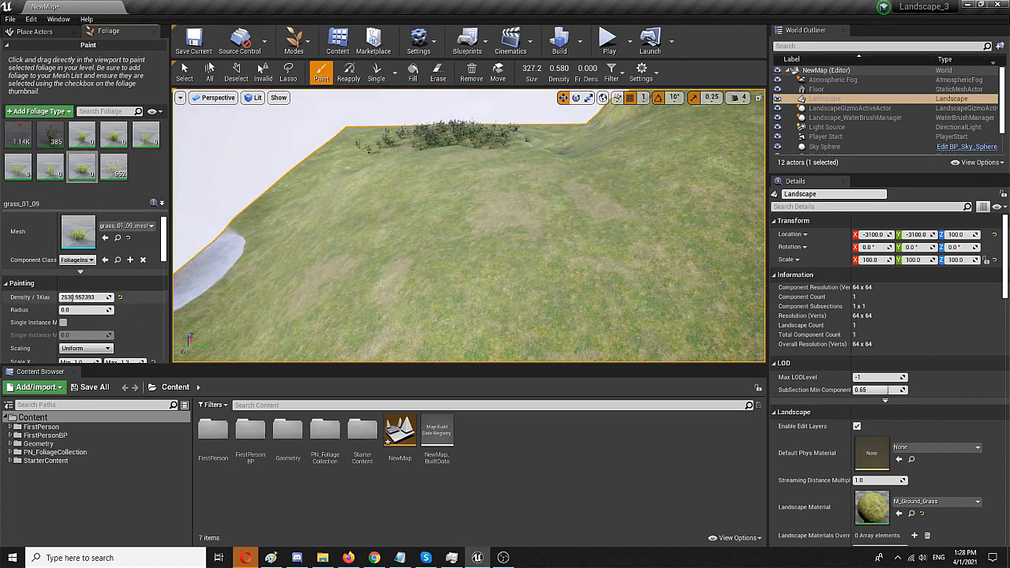
scroll(128, 316, "down", 2)
Step: Change foliage Scaling from Uniform to Free, keeping min 1.0 and max 1.3
left_click(106, 314)
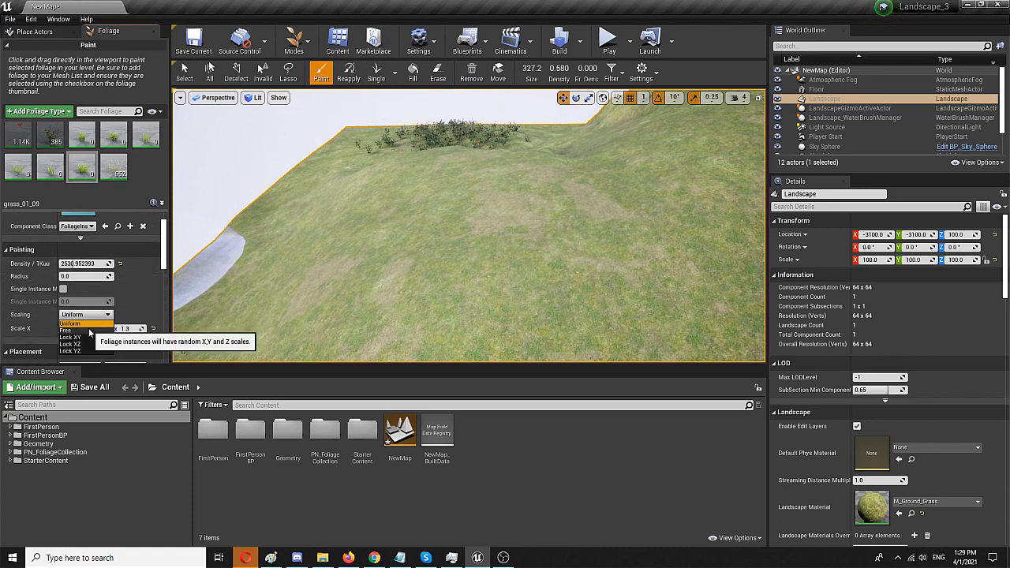
left_click(73, 330)
scroll(120, 308, "down", 1)
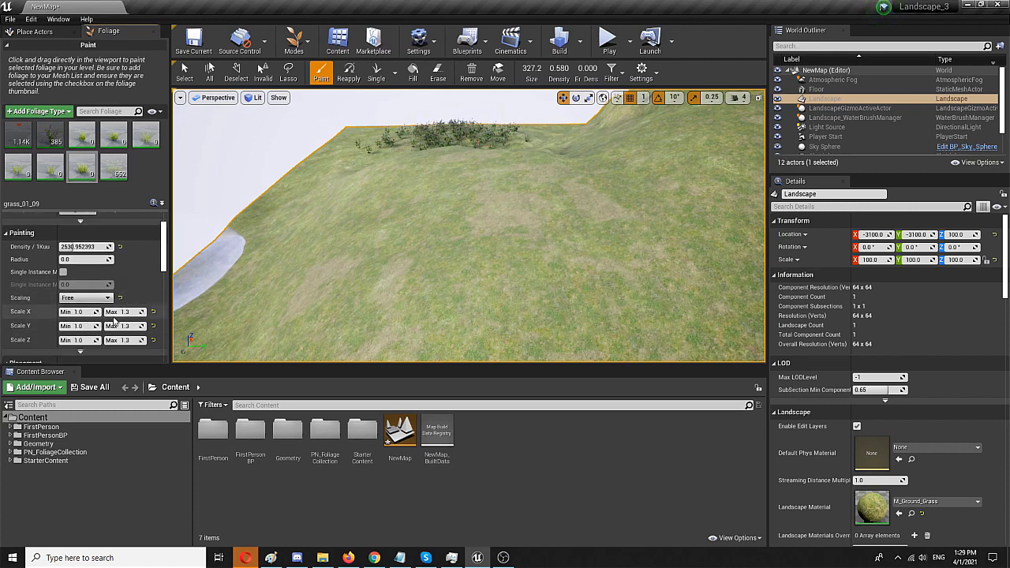
scroll(126, 278, "down", 1)
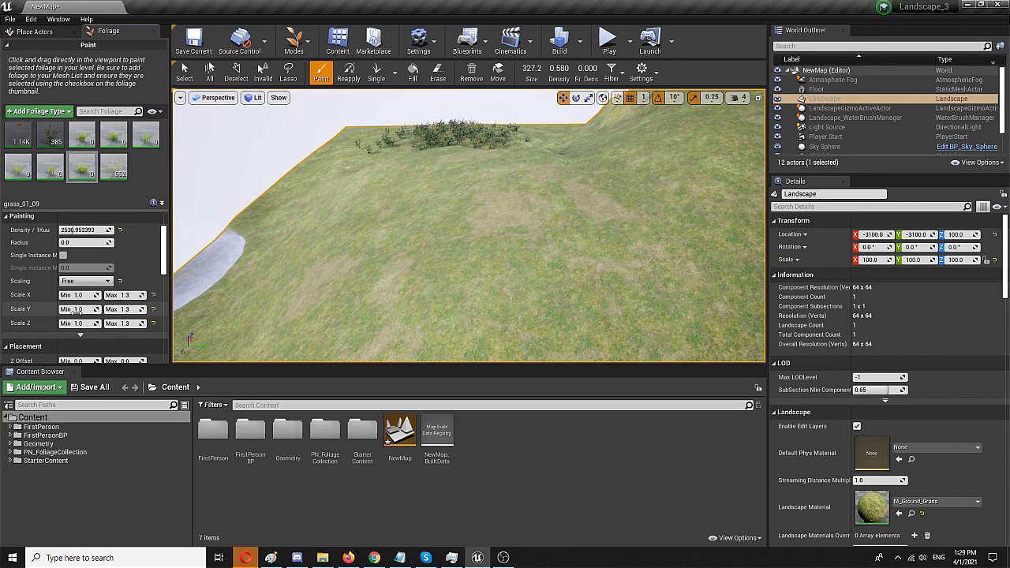
scroll(108, 305, "down", 2)
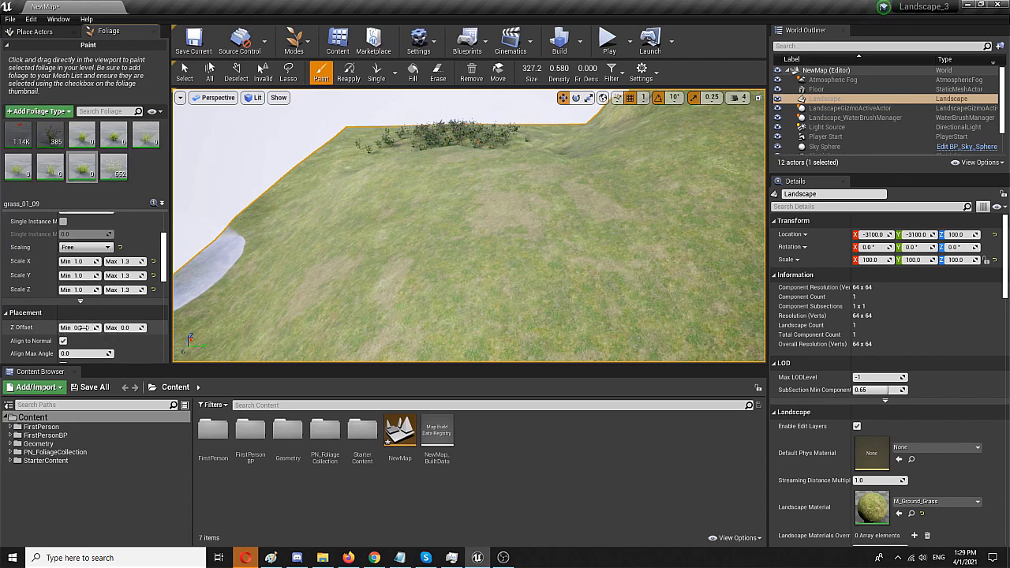
scroll(83, 327, "down", 2)
scroll(95, 320, "down", 2)
scroll(106, 315, "down", 2)
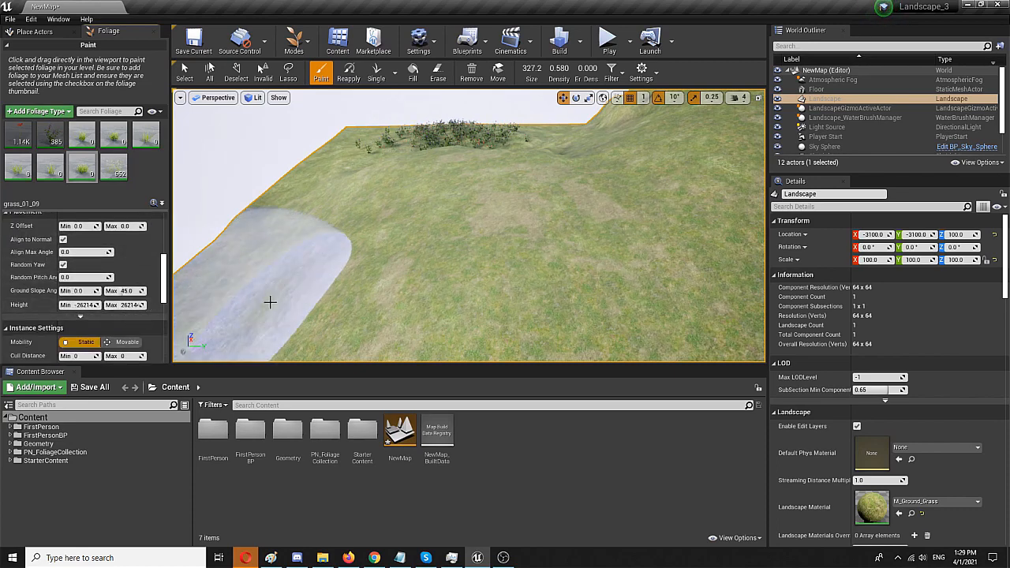
right_click_drag(237, 300, 256, 299)
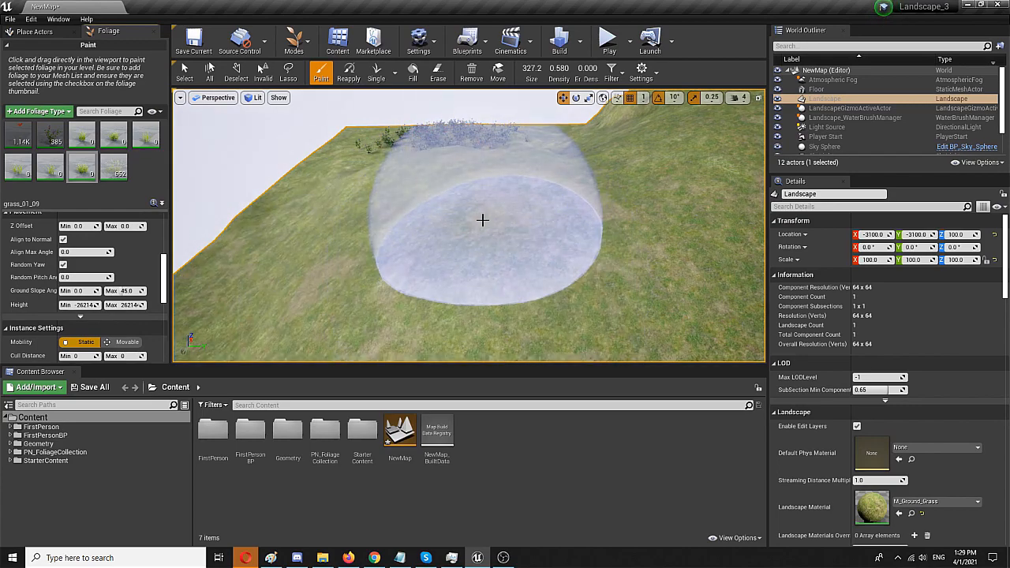
scroll(143, 286, "up", 5)
scroll(144, 285, "up", 5)
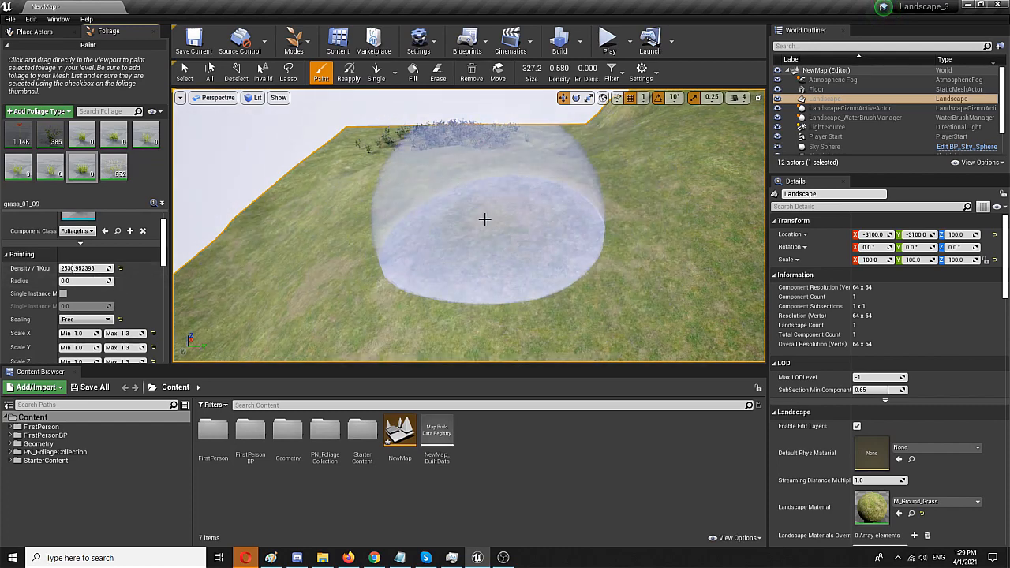
mouse_move(114, 168)
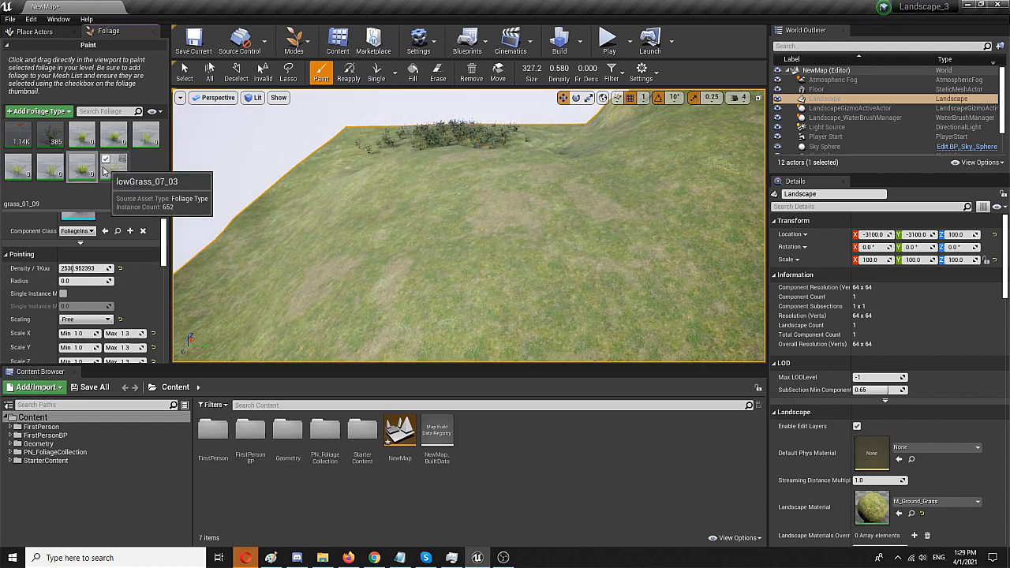
Step: Paint dense mixed grass at the view centre and fly down to ground level
left_click_drag(478, 221, 504, 236)
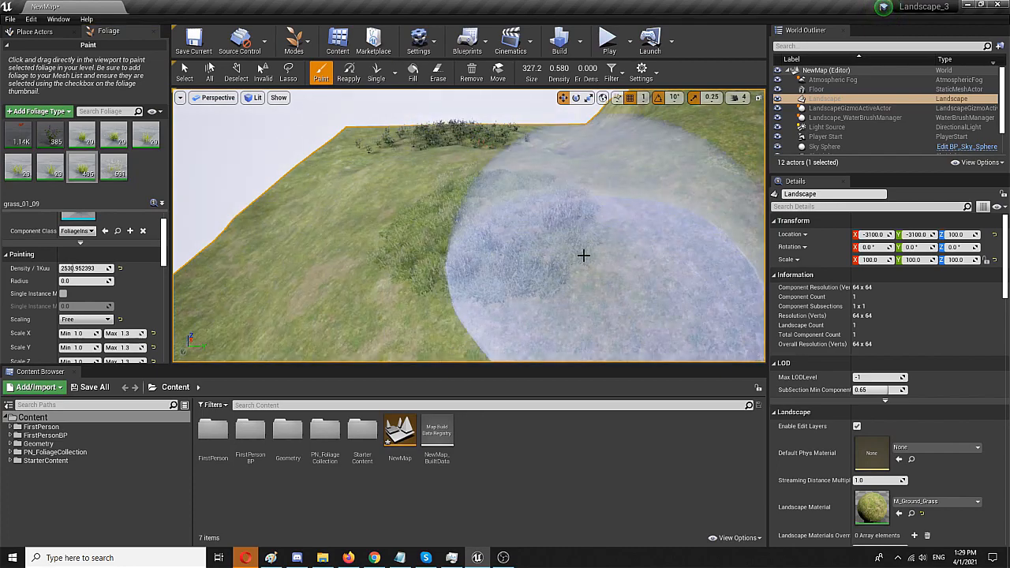
mouse_move(493, 231)
right_mouse_down()
mouse_move(715, 121)
mouse_move(474, 236)
mouse_move(489, 206)
mouse_move(491, 229)
right_mouse_up()
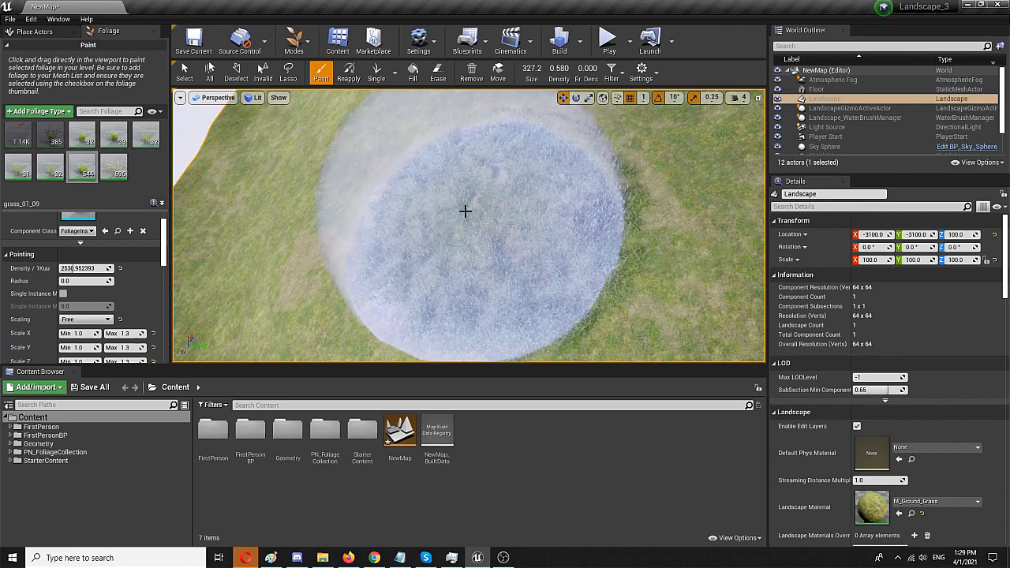
Step: Paint a circular grass patch, then erase it from the landscape
left_click_drag(552, 229, 570, 219)
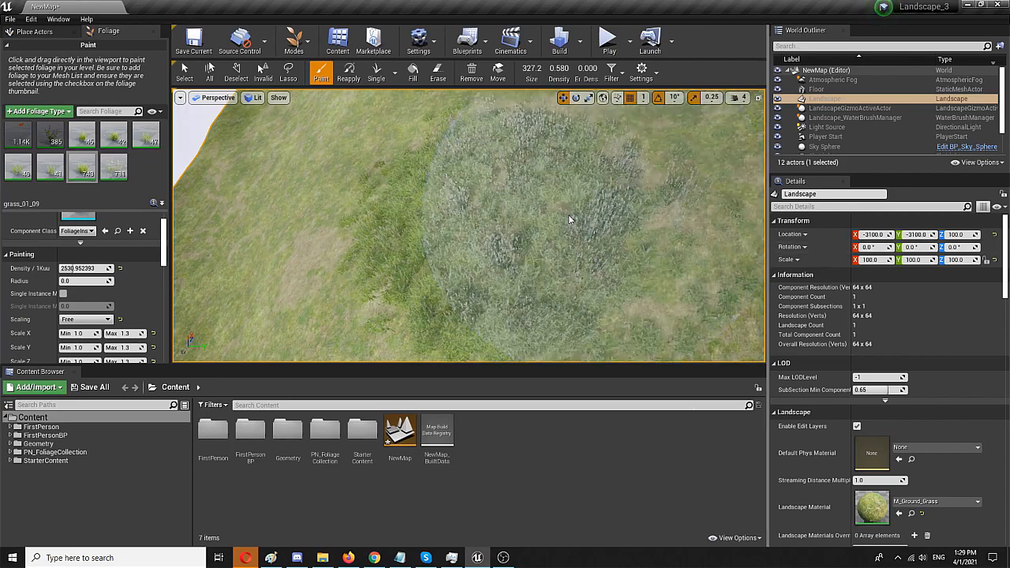
right_click_drag(569, 220, 442, 158)
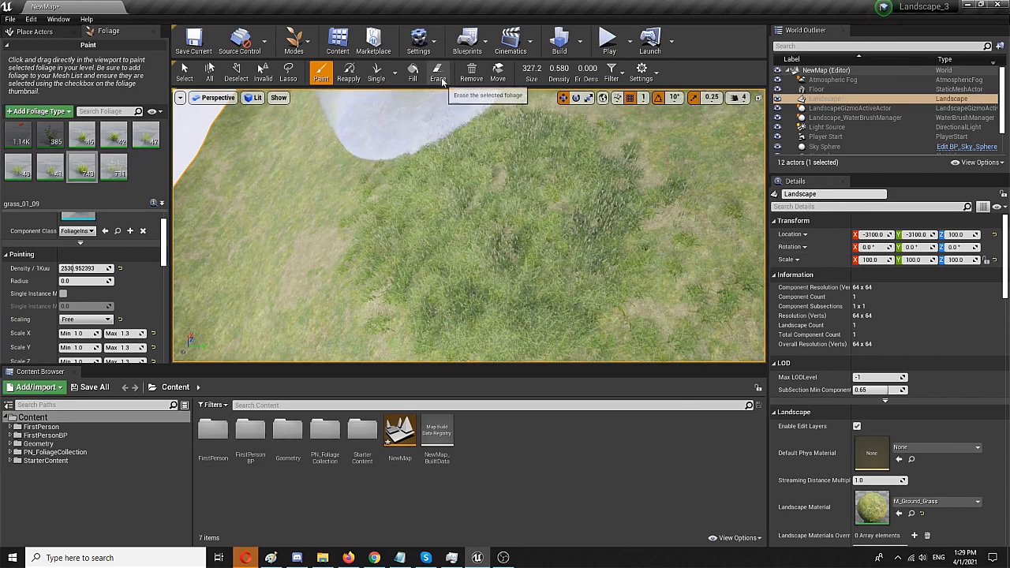
left_click(438, 73)
mouse_move(473, 197)
right_mouse_down()
mouse_move(533, 222)
mouse_move(511, 241)
right_mouse_up()
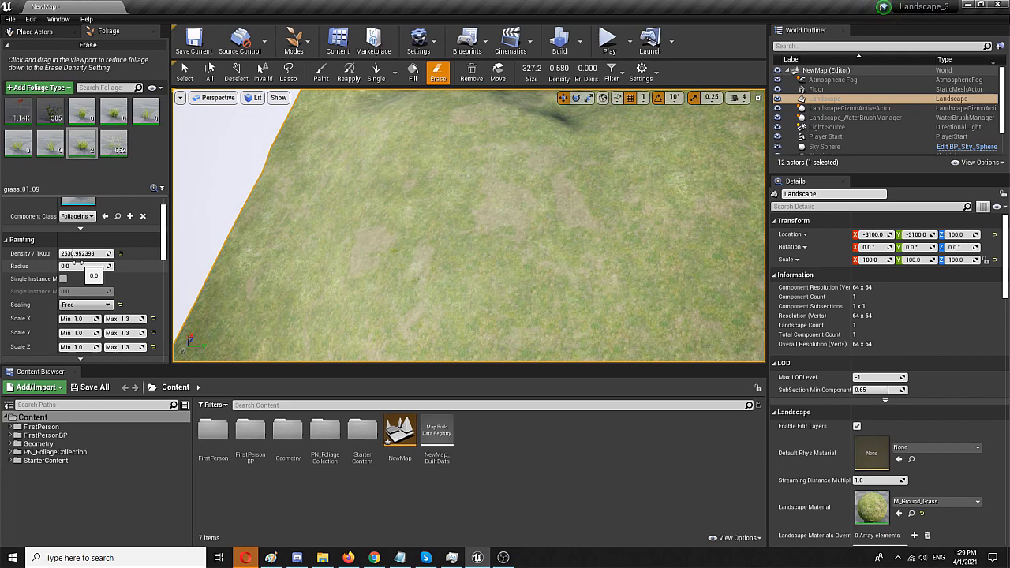
scroll(83, 264, "up", 2)
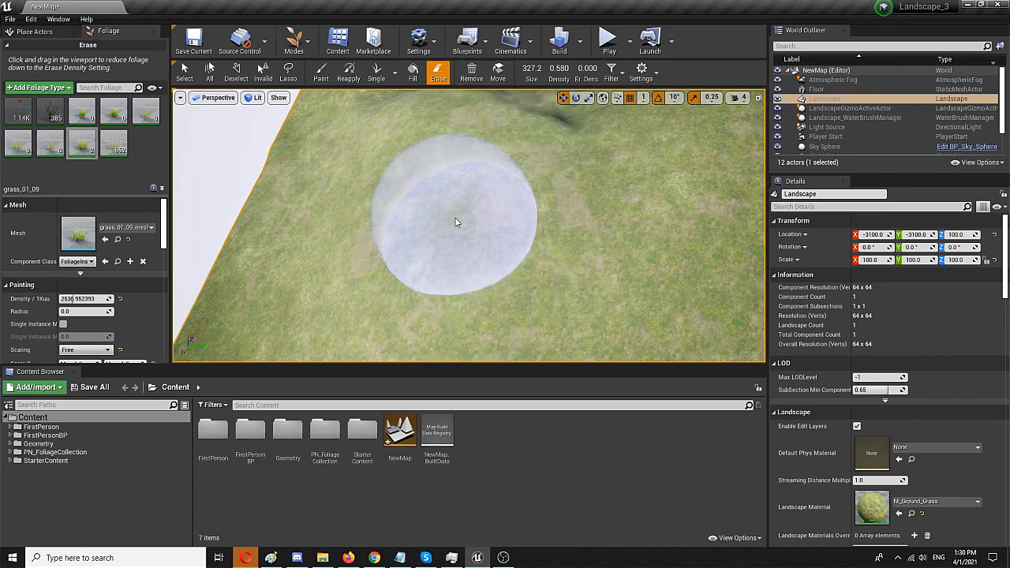
scroll(483, 233, "down", 2, "ctrl")
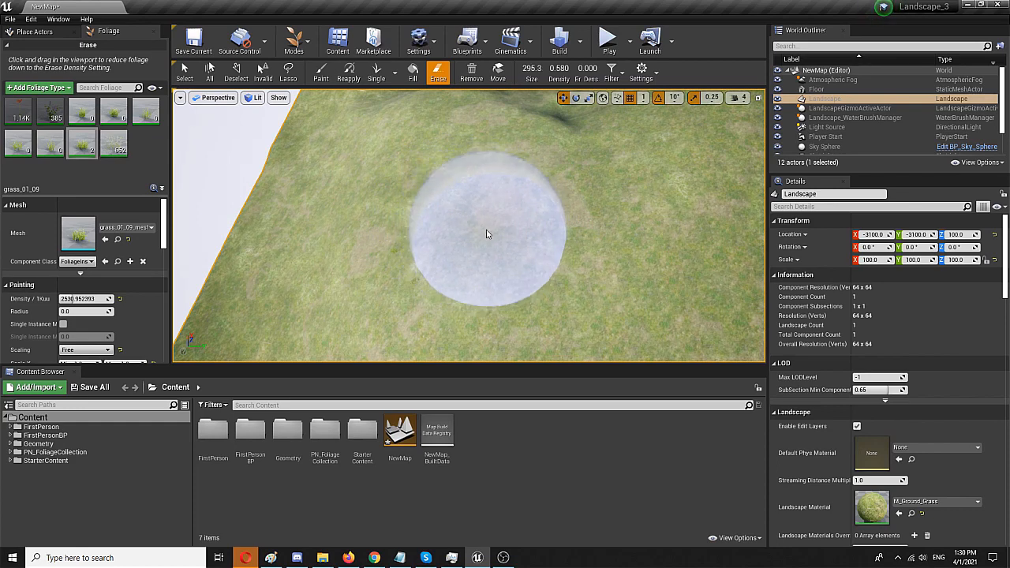
scroll(487, 232, "down", 2, "ctrl")
scroll(492, 232, "down", 2, "ctrl")
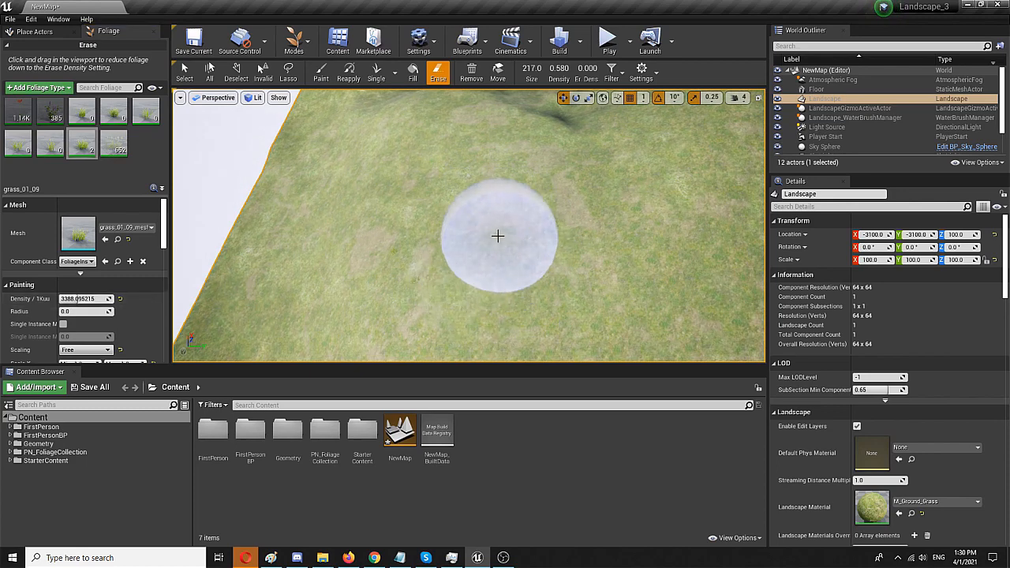
Step: Paint a small dense grass core, then a sparser ring with an enlarged brush
left_click(321, 73)
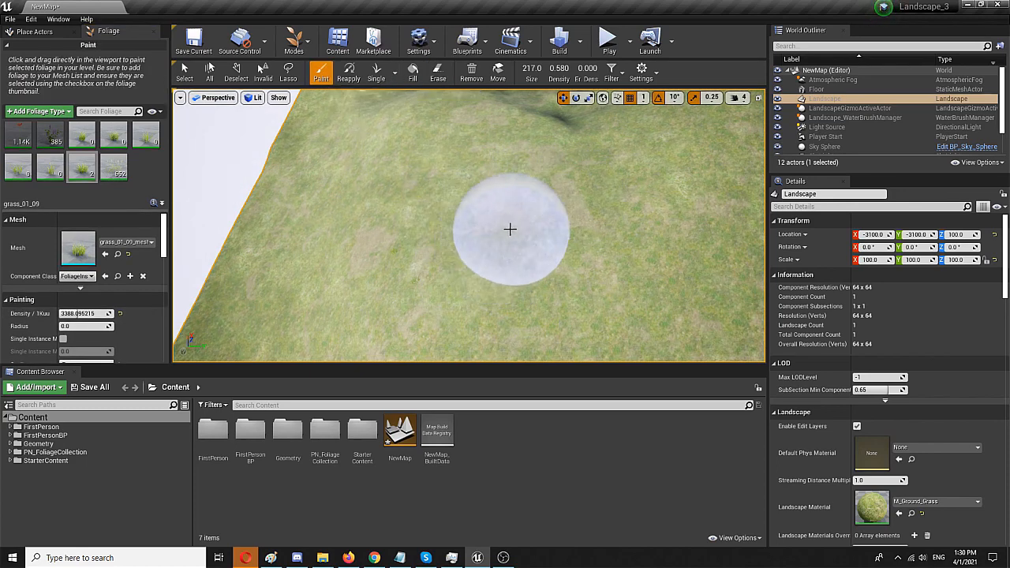
left_click_drag(509, 229, 639, 229)
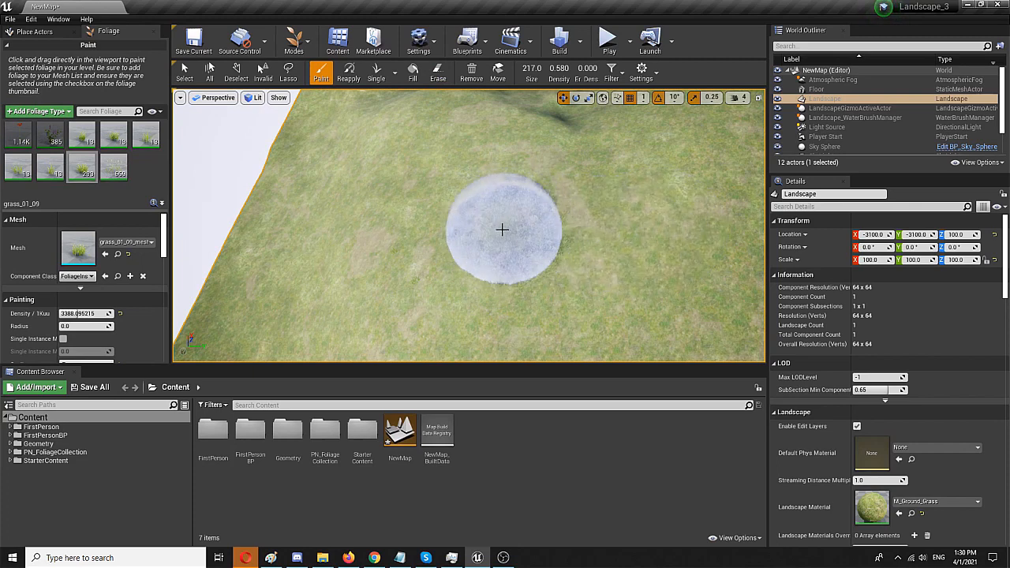
key("bracketright")
key("bracketright")
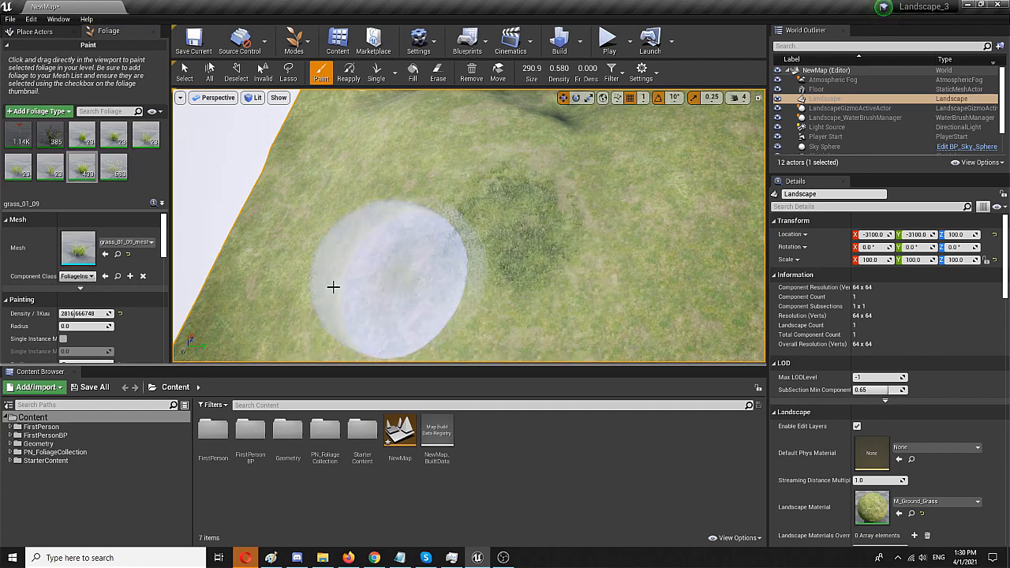
key("bracketright")
key("bracketright")
key("bracketright")
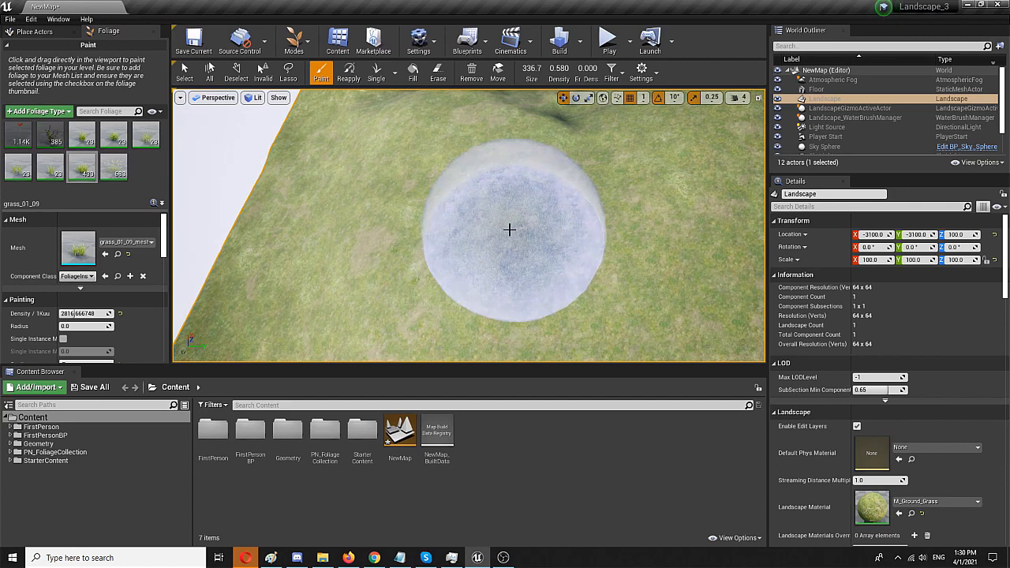
left_click(496, 228)
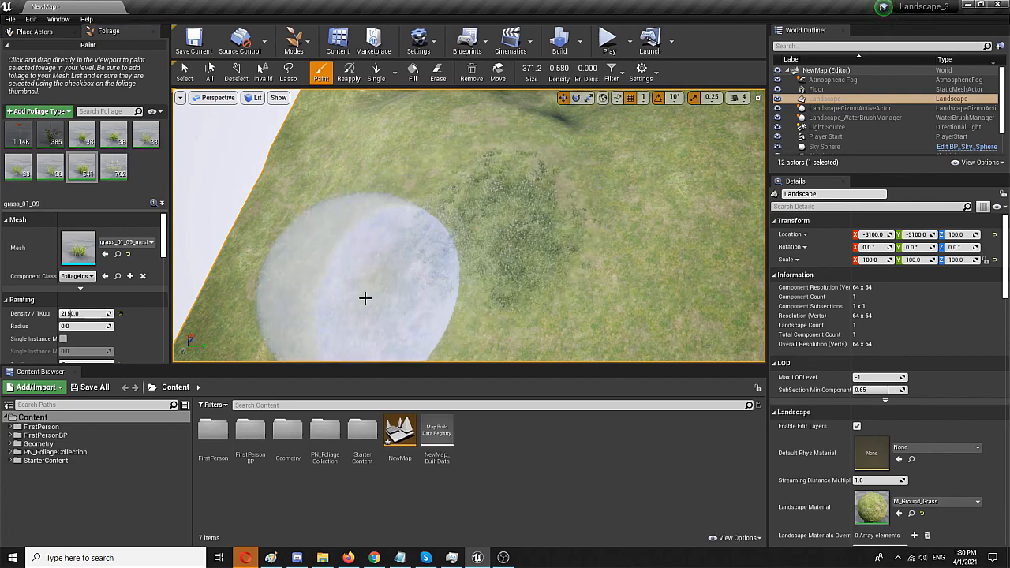
mouse_move(363, 268)
left_mouse_down()
mouse_move(475, 254)
mouse_move(510, 239)
left_mouse_up()
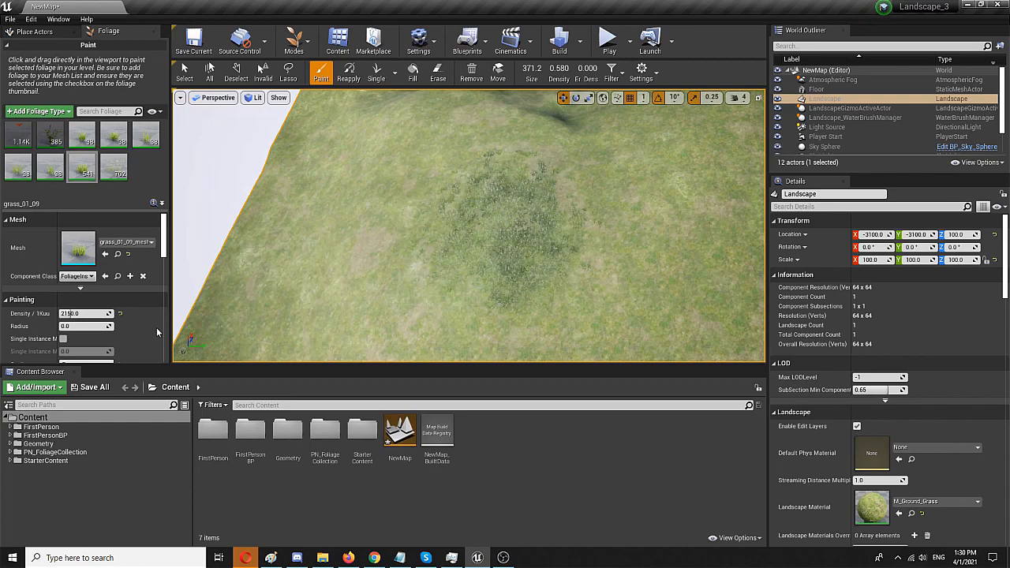
scroll(497, 225, "up", 3, "ctrl")
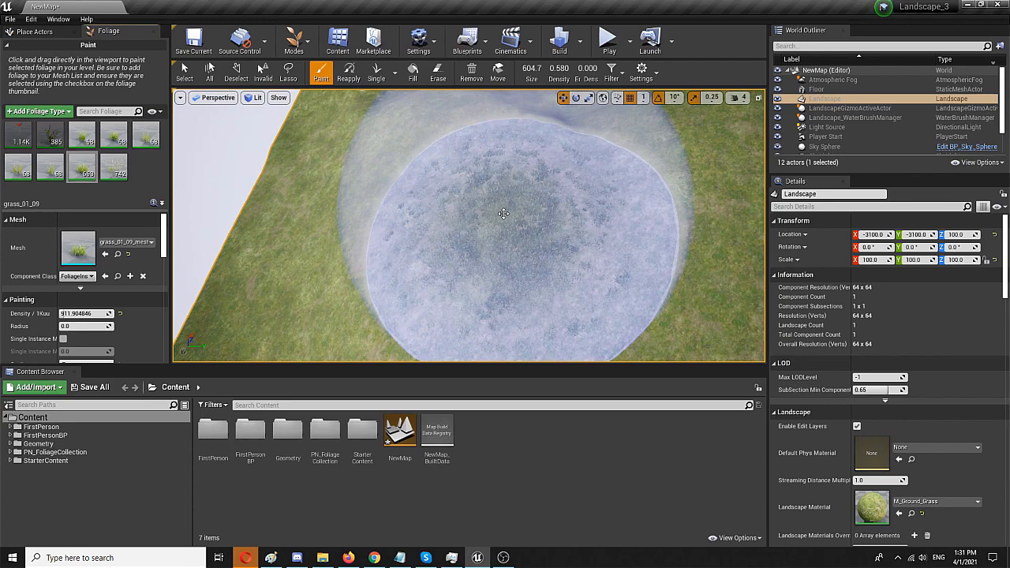
Step: Spread a sparse outer grass band across the hill at density about 912
key("bracketright")
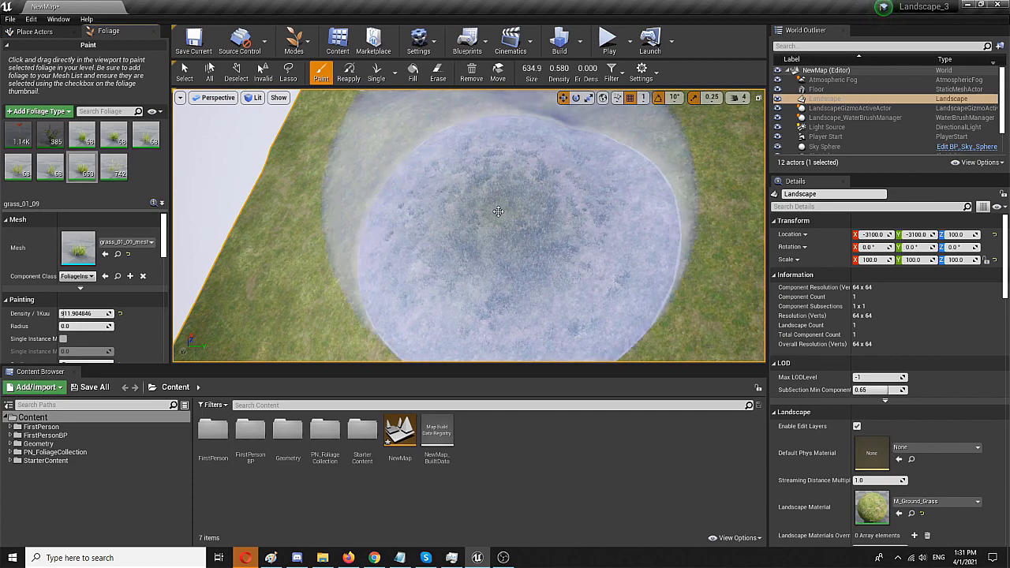
left_click(498, 212)
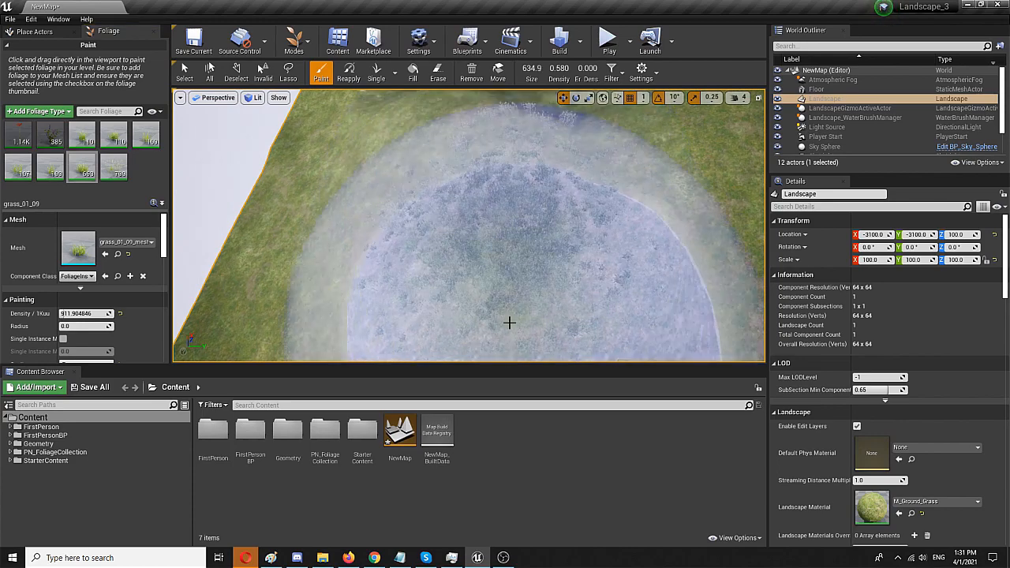
mouse_move(498, 212)
right_mouse_down()
mouse_move(183, 348)
mouse_move(473, 237)
mouse_move(235, 72)
right_mouse_up()
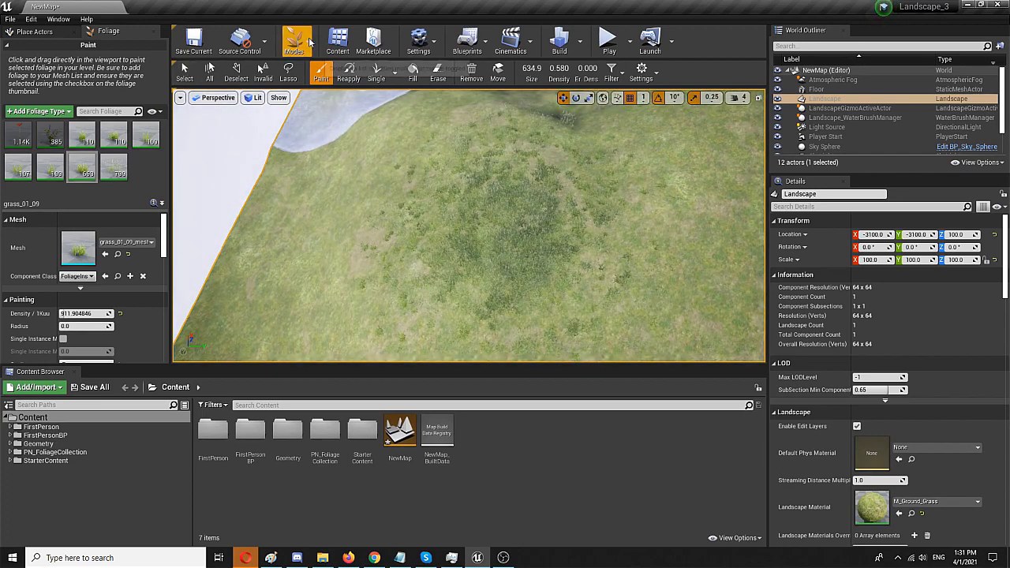
right_click_drag(478, 202, 441, 119)
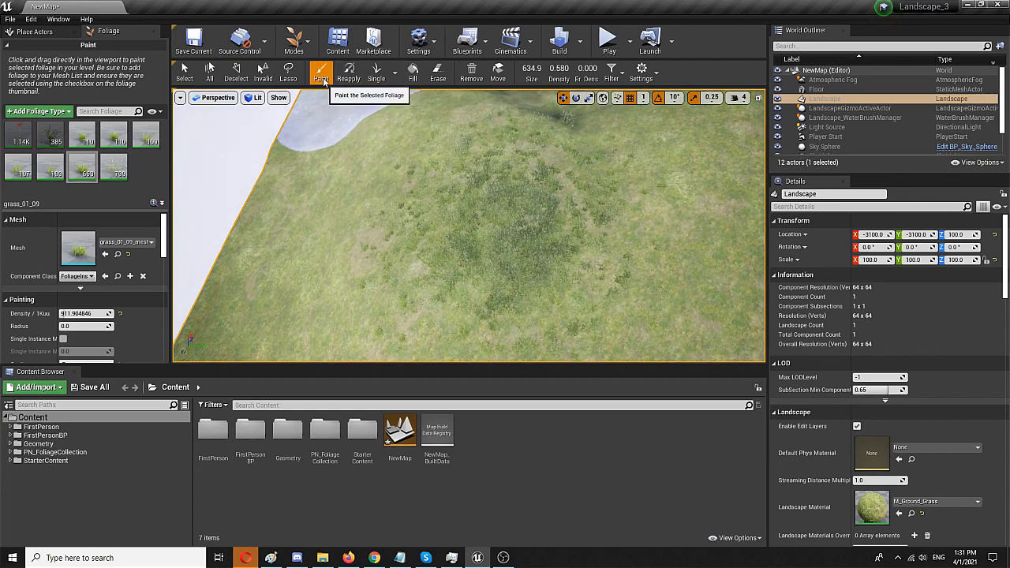
left_click(184, 73)
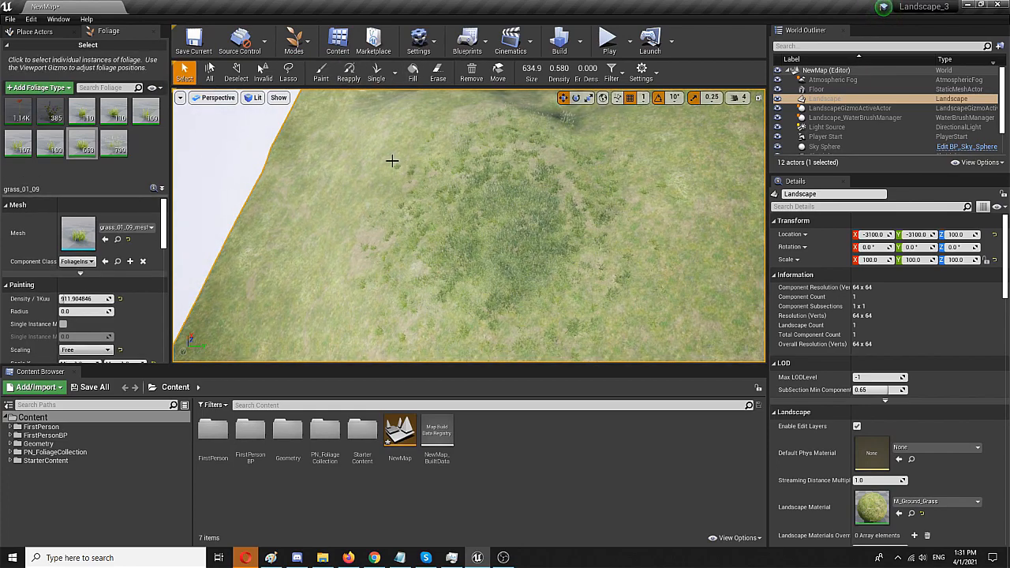
right_click_drag(473, 221, 473, 158)
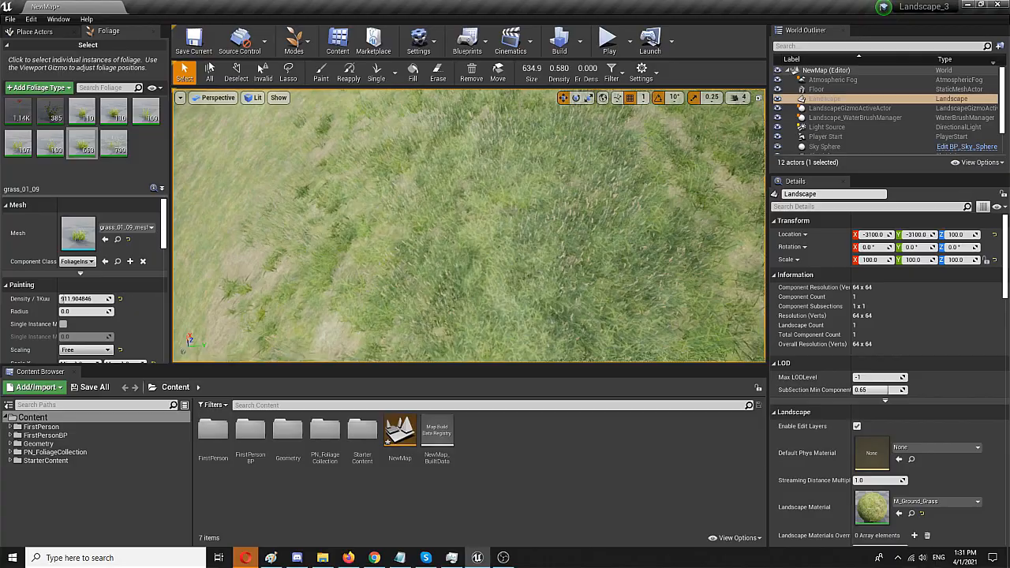
right_click_drag(473, 221, 473, 173)
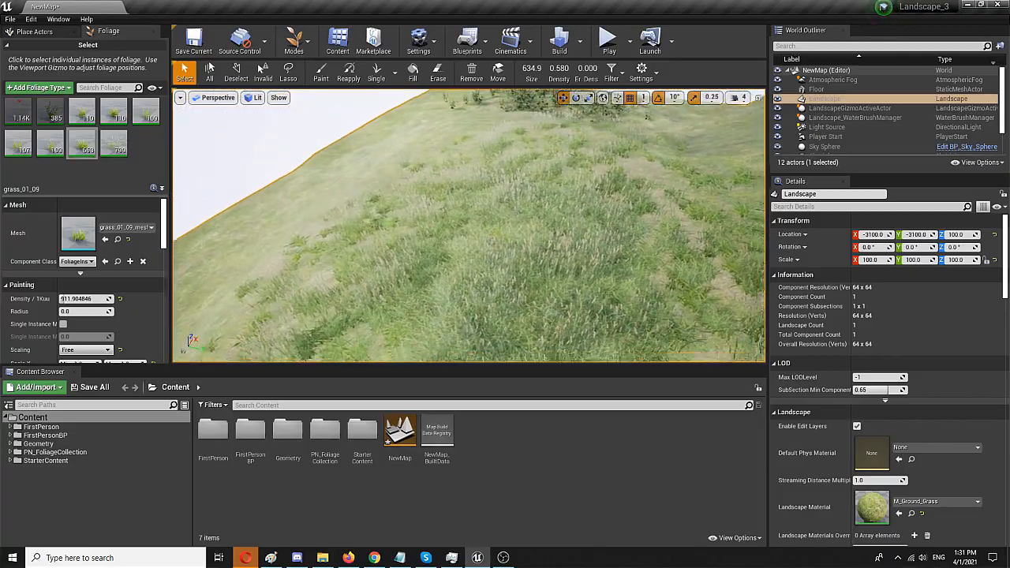
right_click_drag(473, 221, 473, 252)
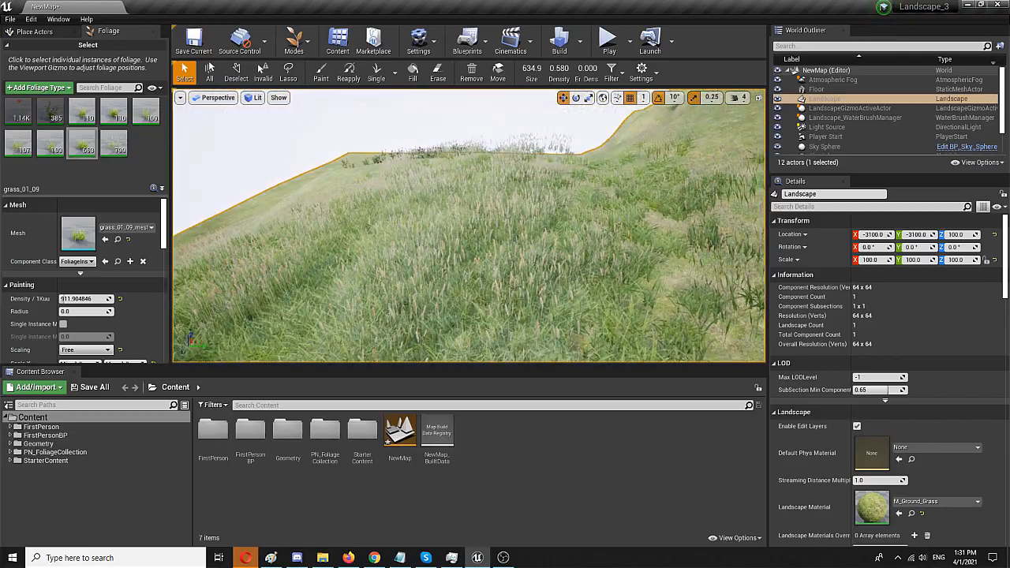
right_click_drag(473, 197, 473, 252)
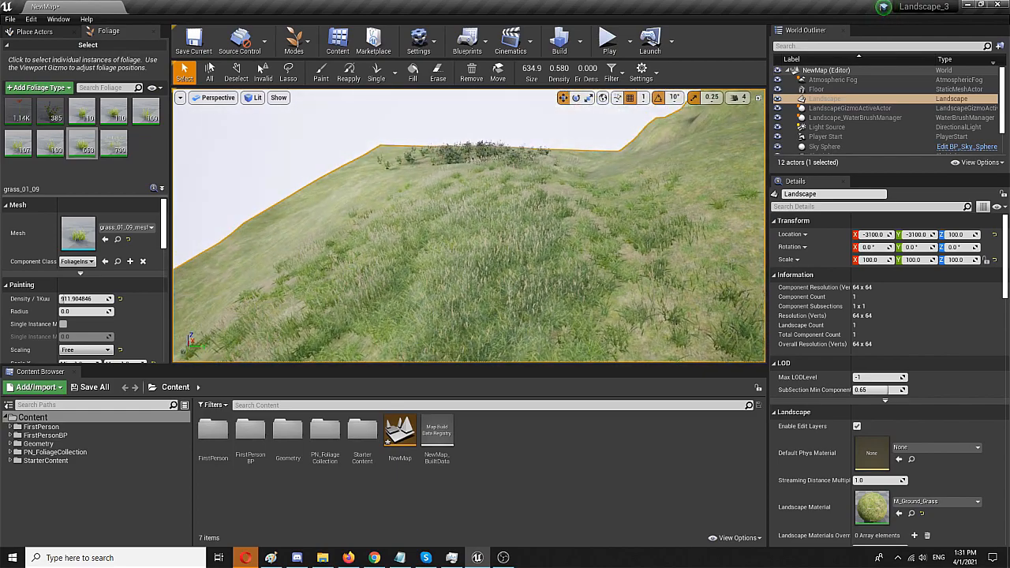
right_click_drag(473, 236, 442, 237)
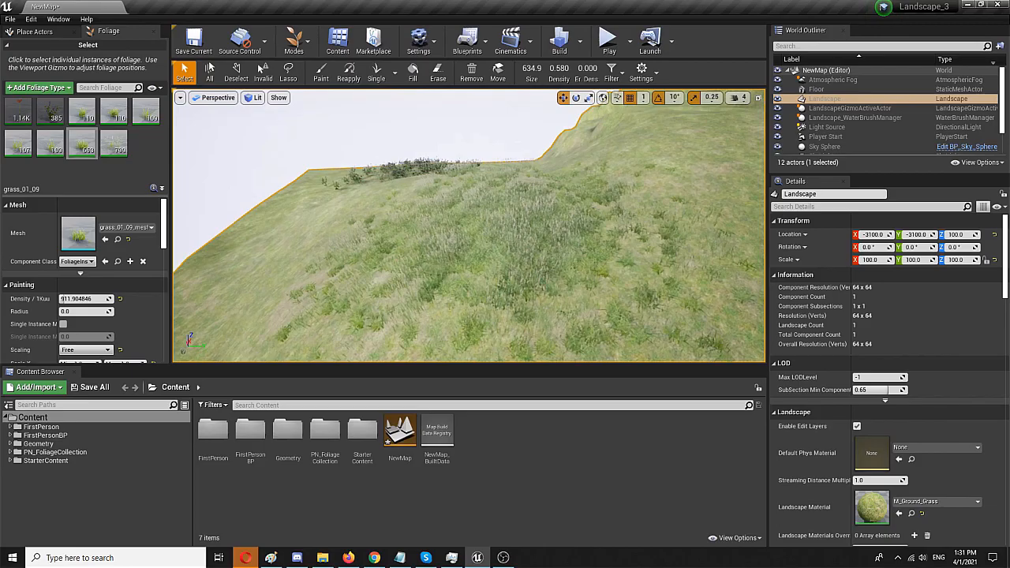
mouse_move(464, 189)
right_mouse_down()
mouse_move(464, 145)
mouse_move(441, 158)
right_mouse_up()
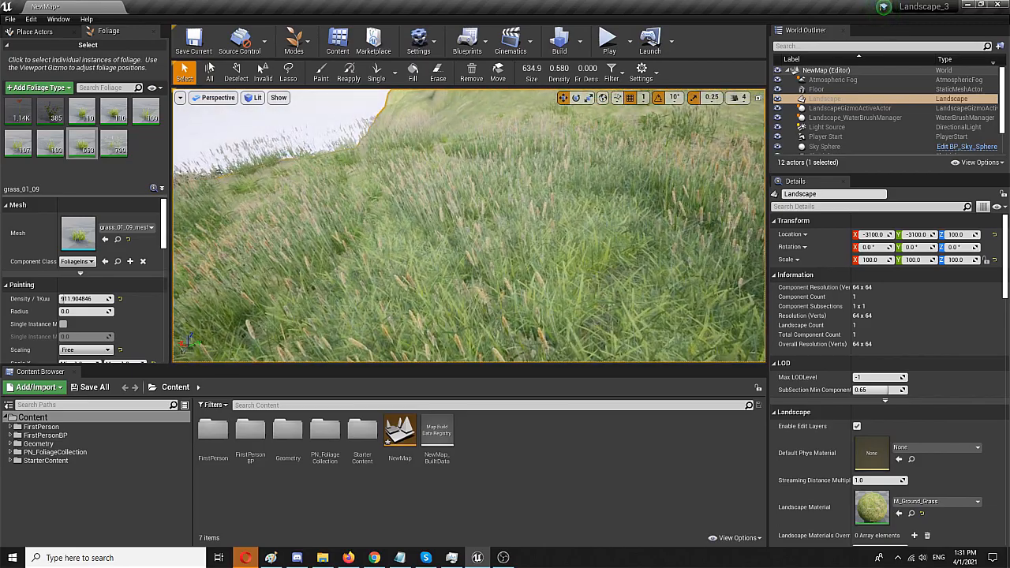
mouse_move(473, 221)
right_mouse_down()
mouse_move(441, 237)
mouse_move(458, 189)
mouse_move(442, 198)
mouse_move(624, 120)
right_mouse_up()
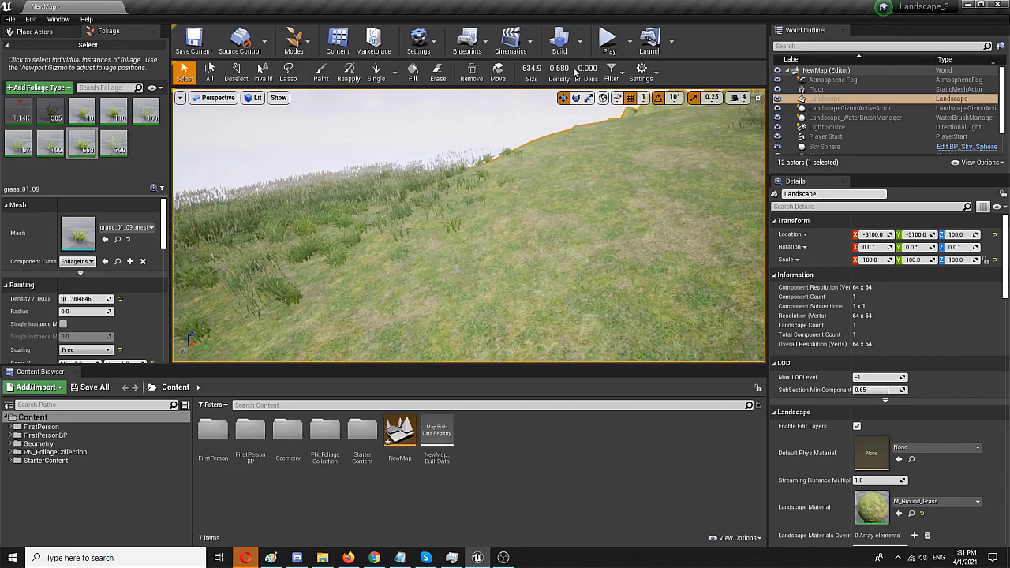
Step: Switch to Place mode and start Play In Editor as a first-person character
left_click(293, 41)
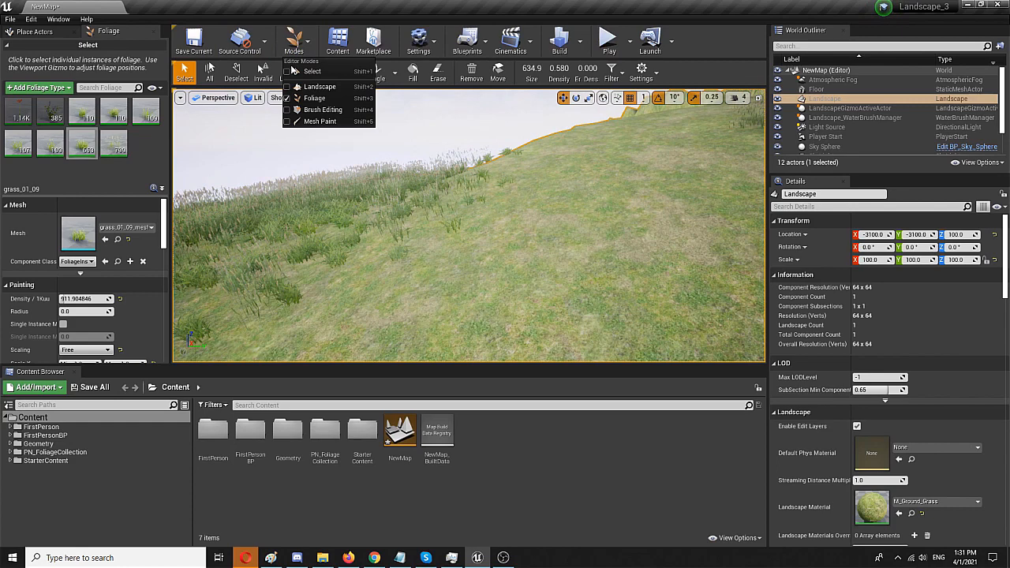
left_click(316, 73)
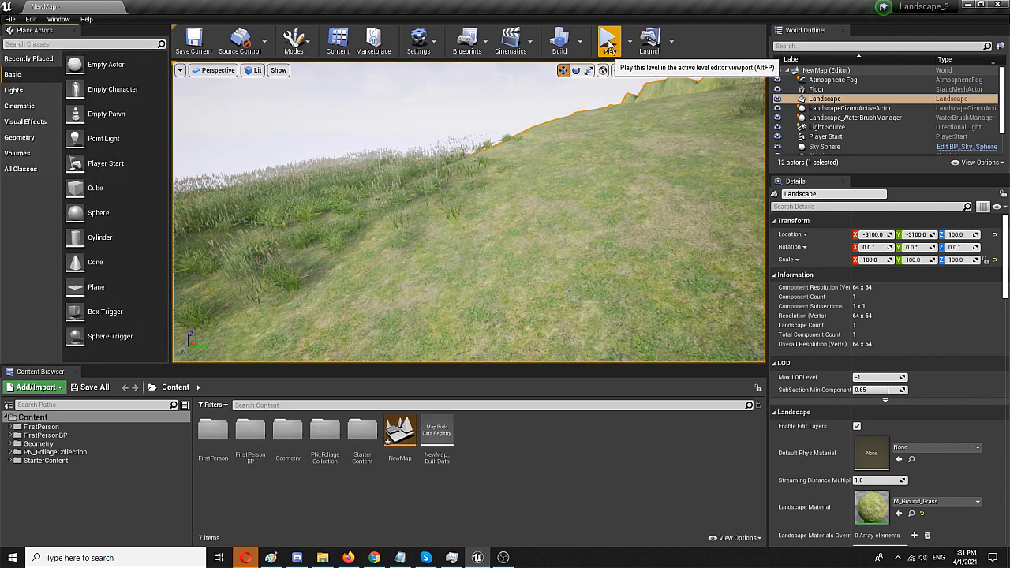
left_click(609, 41)
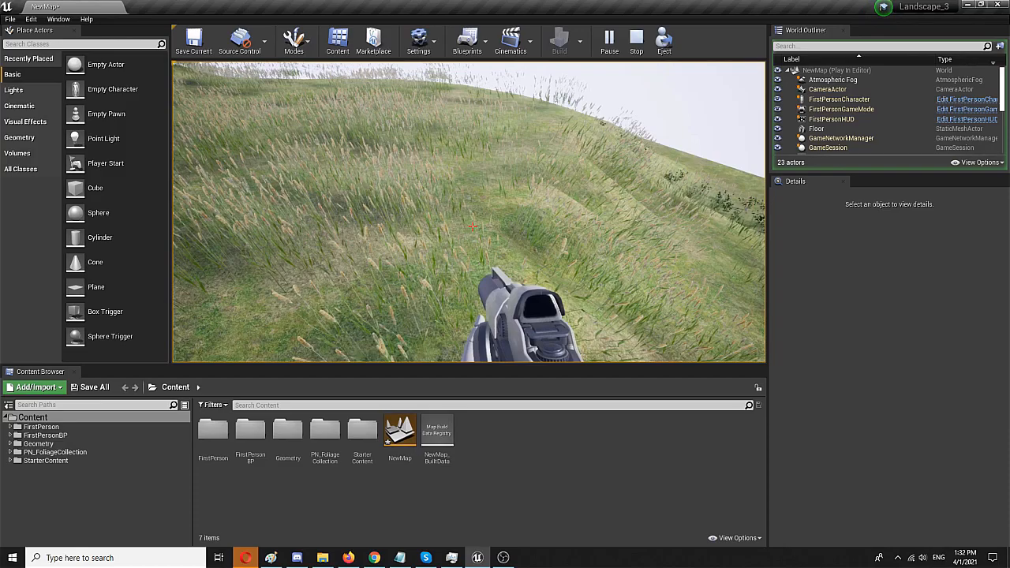
key("w")
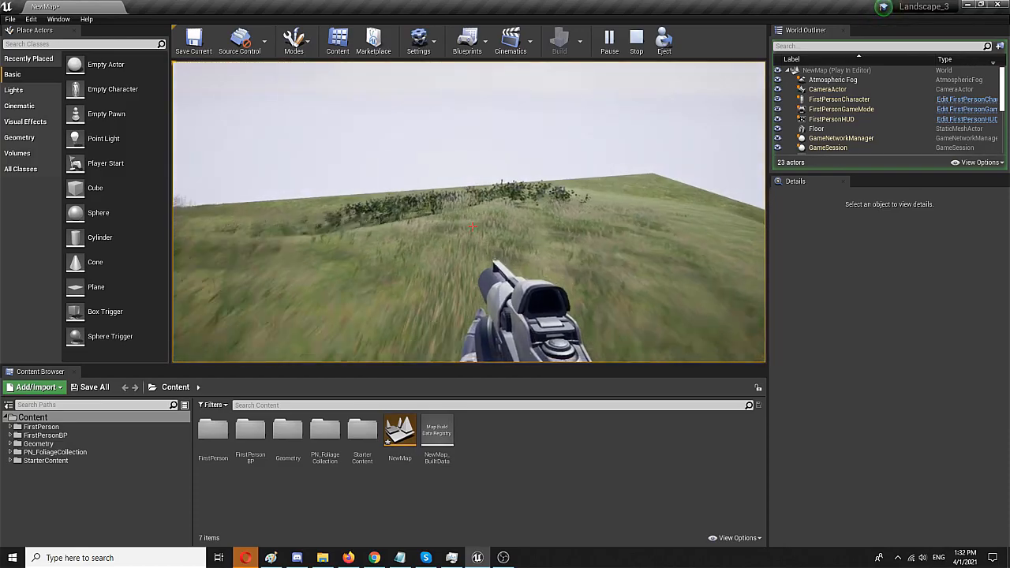
key("w")
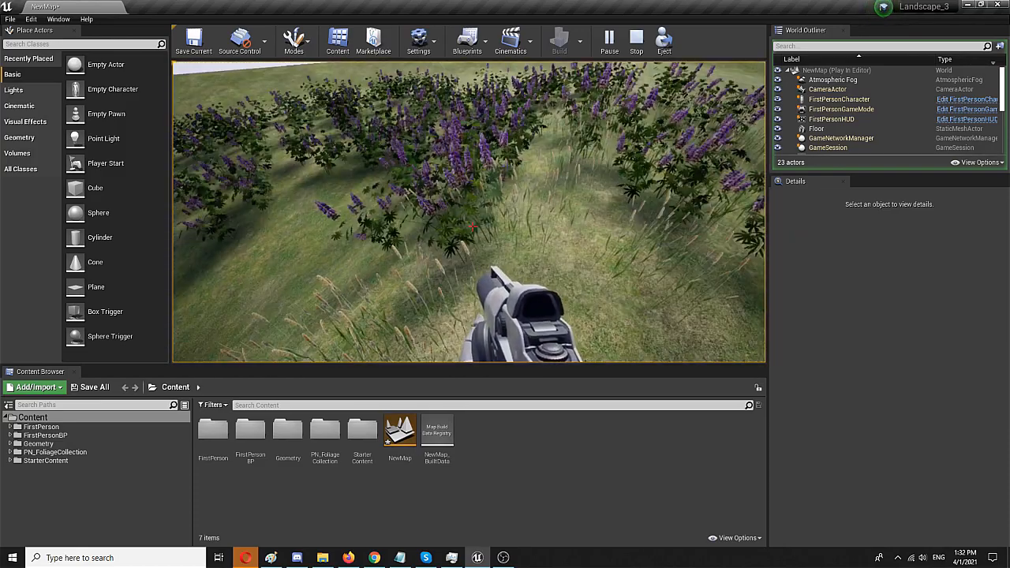
key("w")
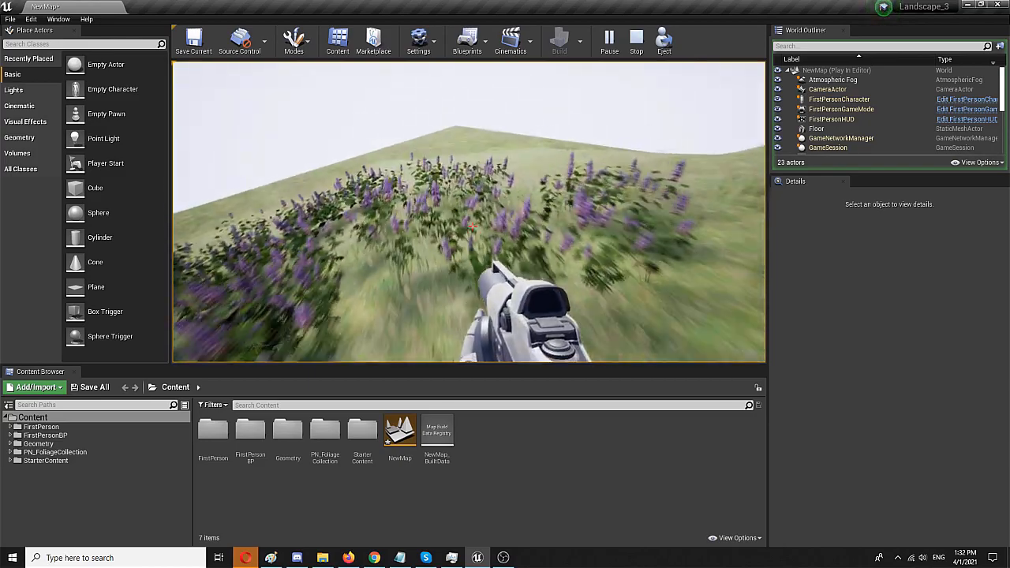
key("w")
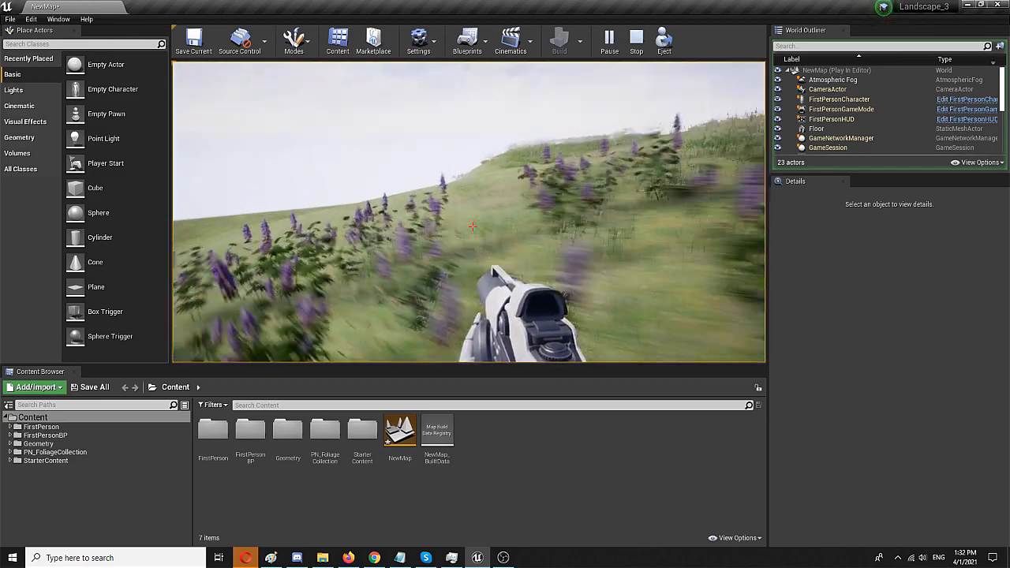
key("w")
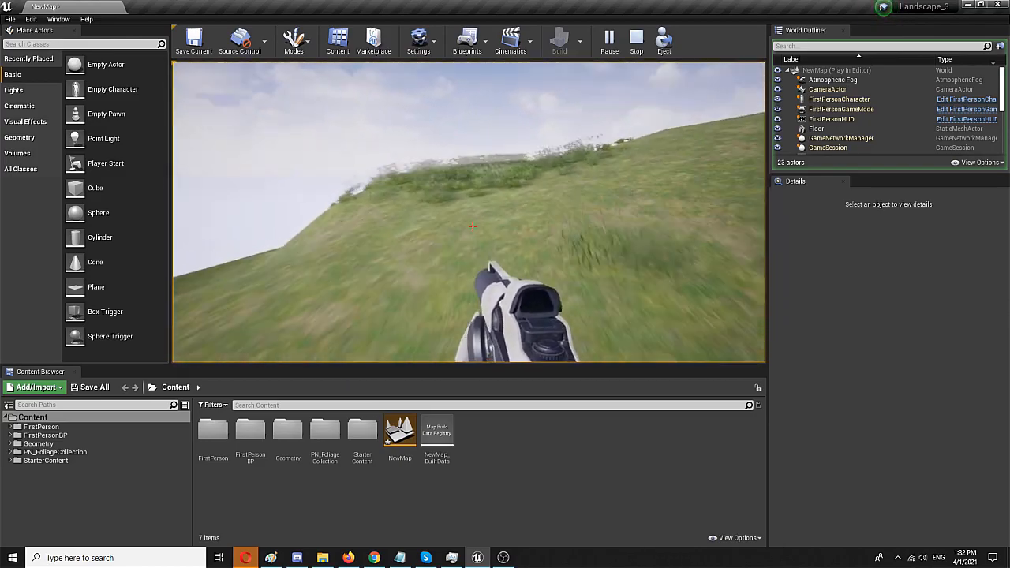
key("w")
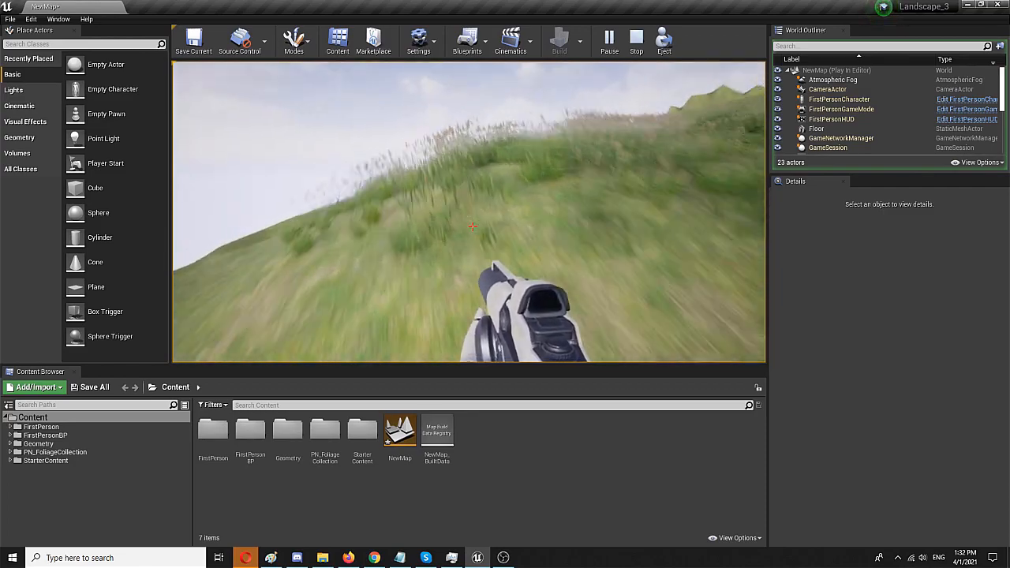
key("w")
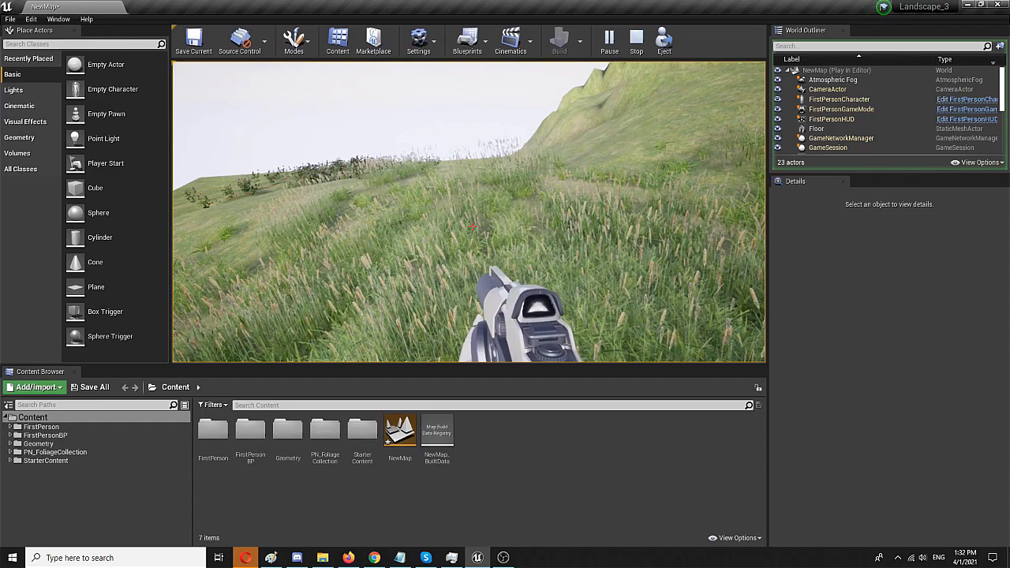
key("w")
key("w")
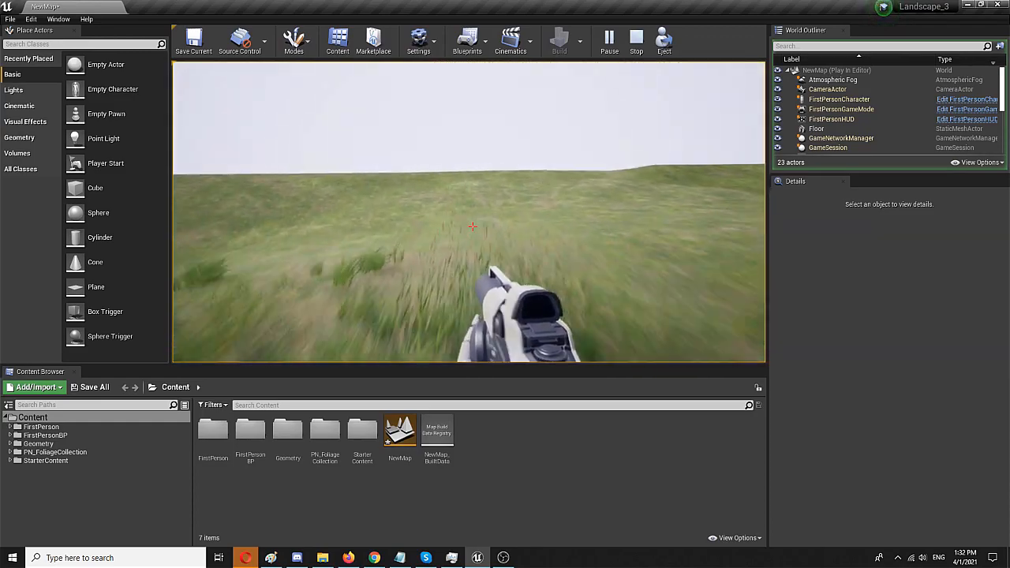
key("w")
key("w")
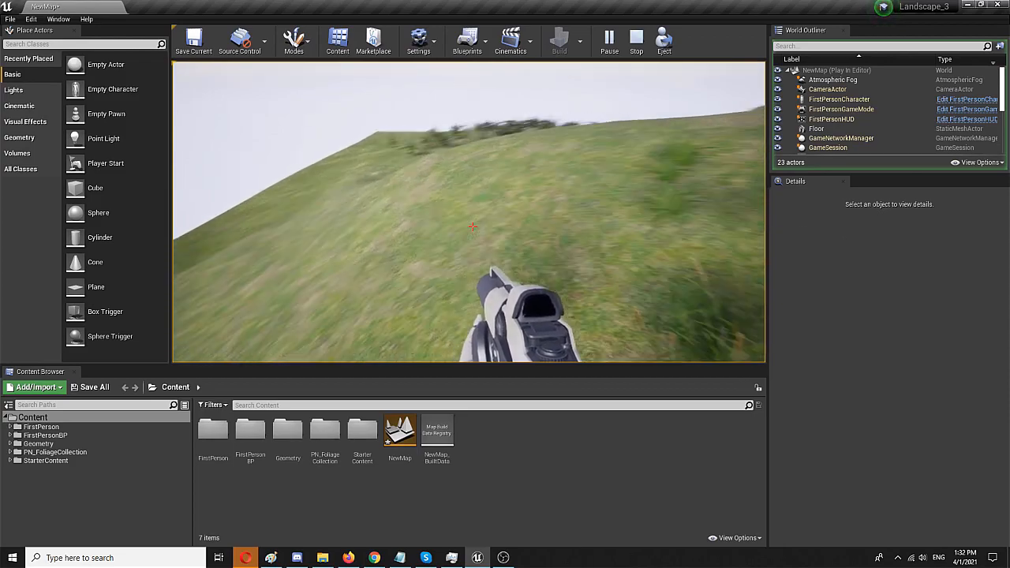
key("w")
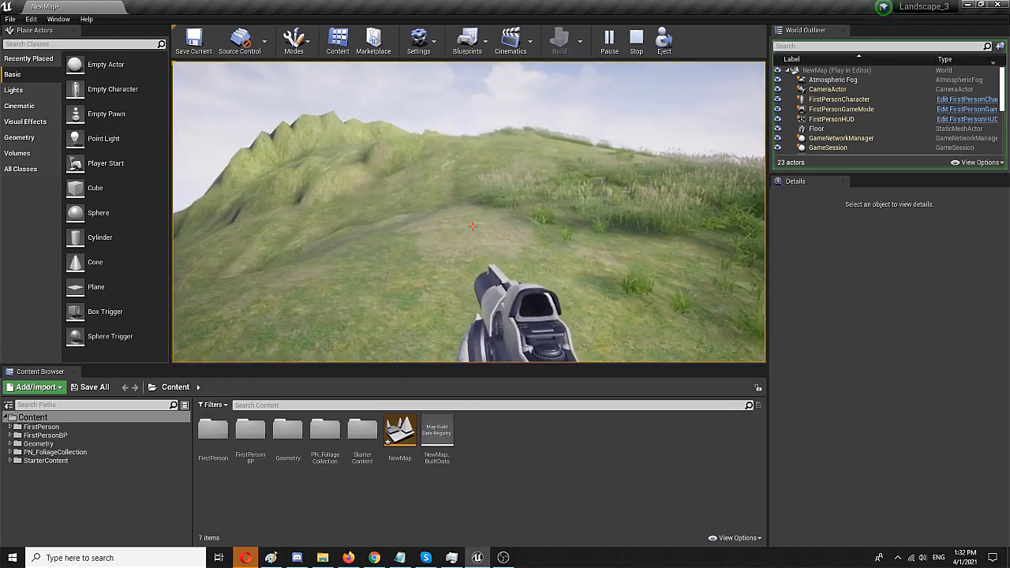
key("w")
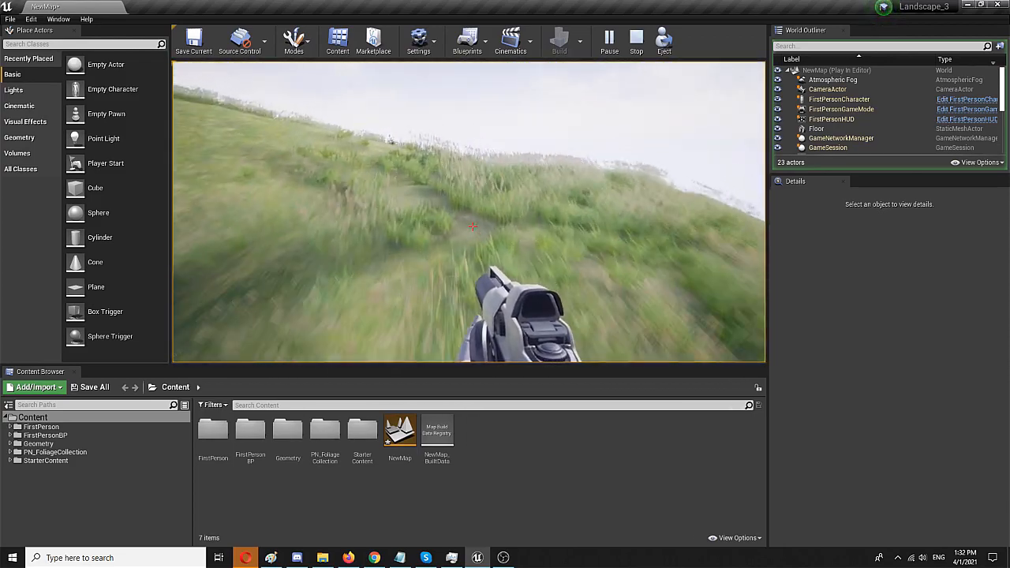
key("w")
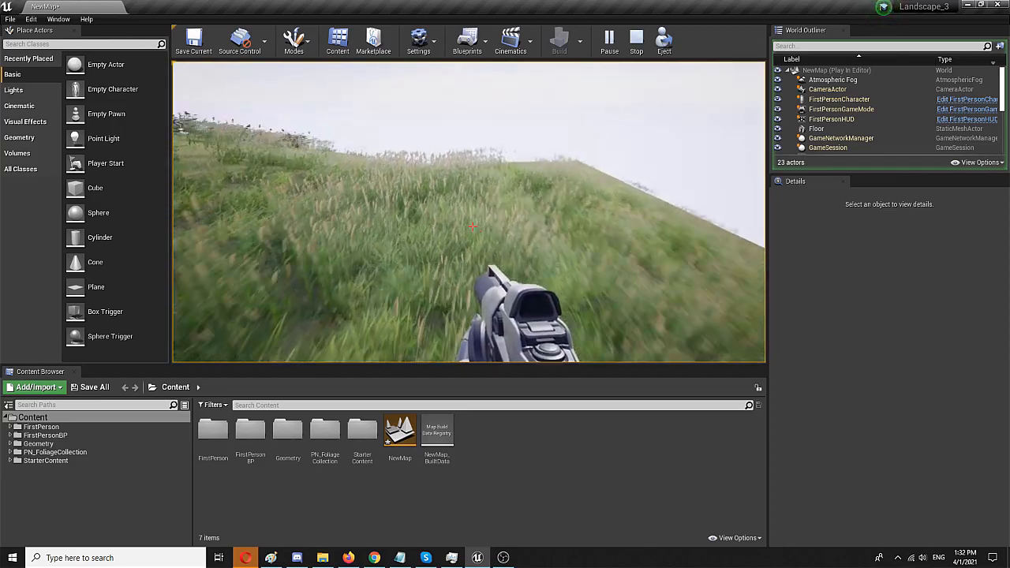
key("w")
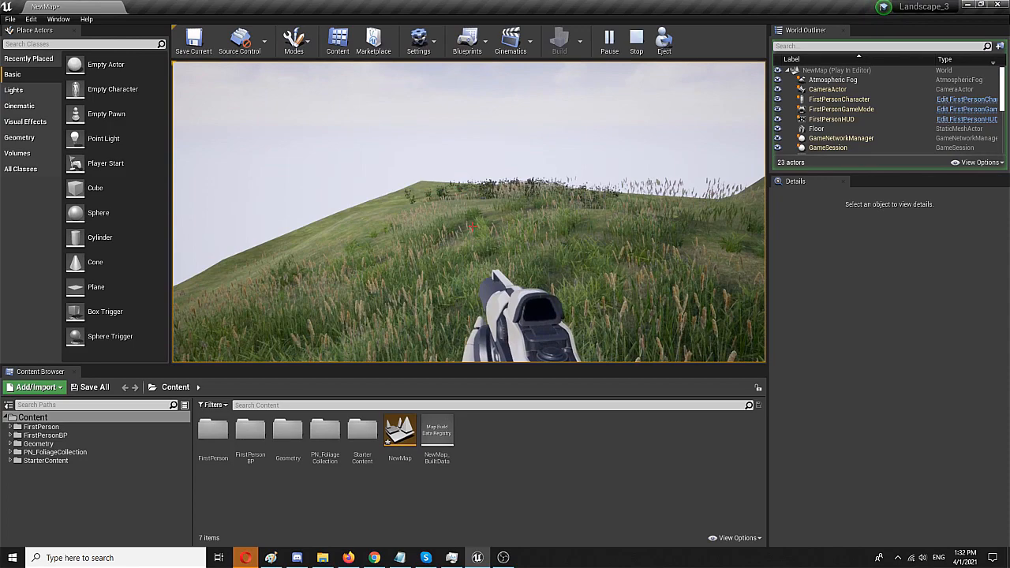
key("w")
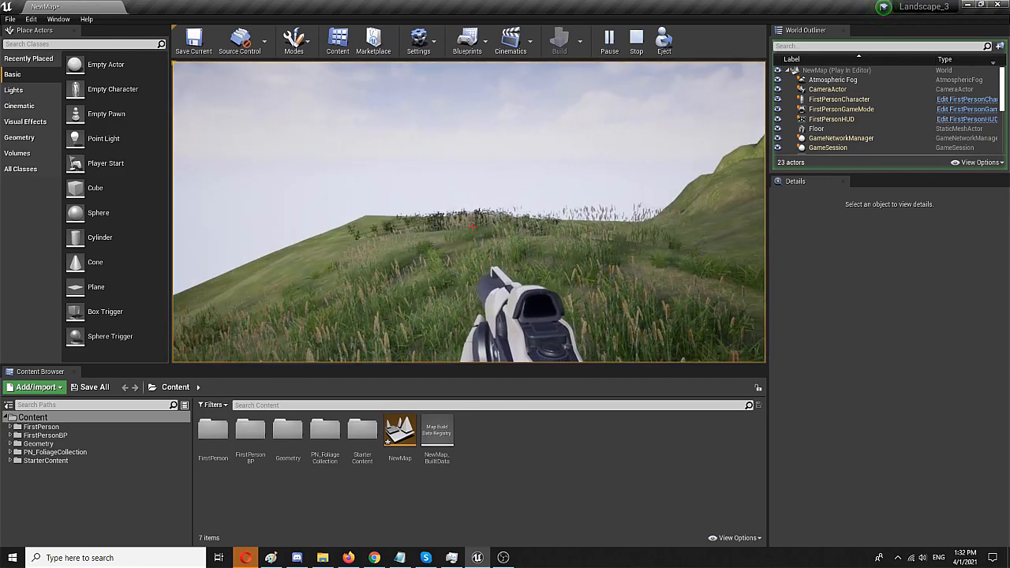
key("w")
key("w")
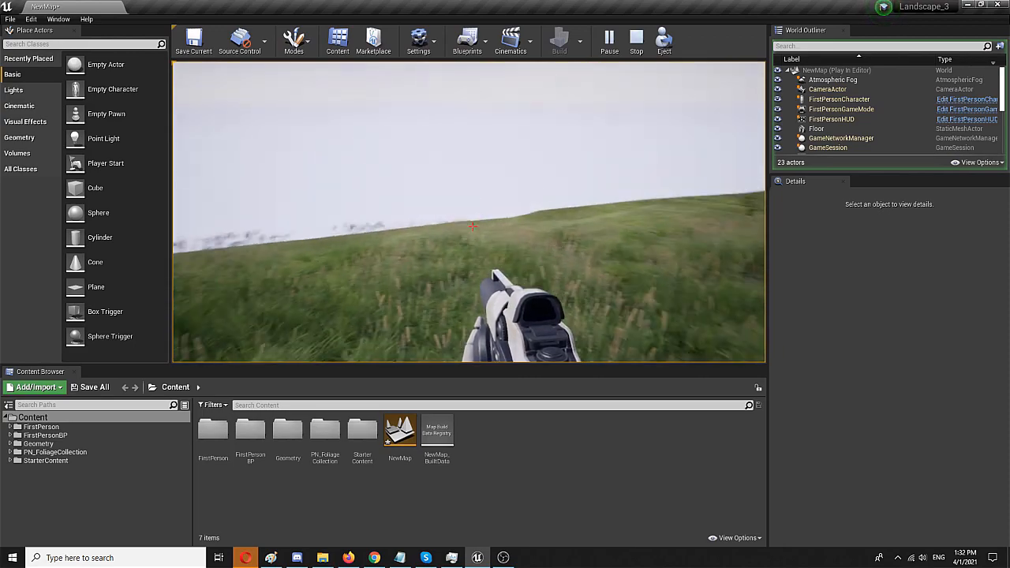
key("w")
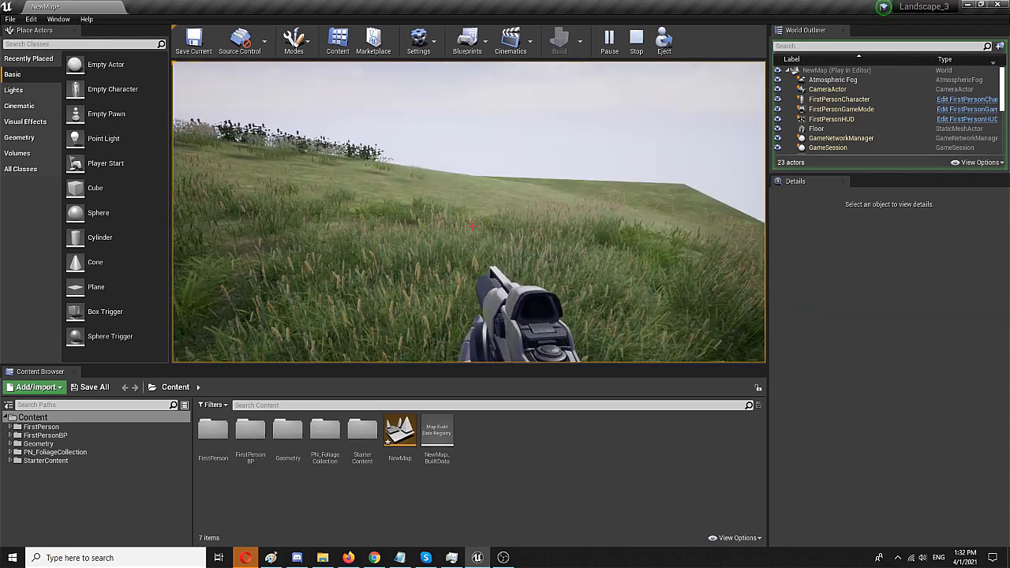
key("w")
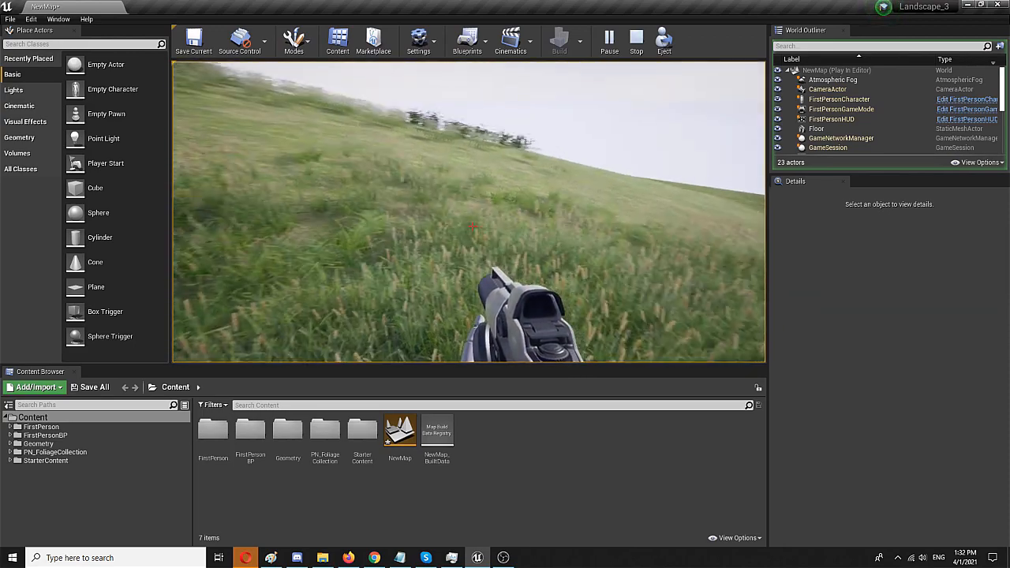
key("w")
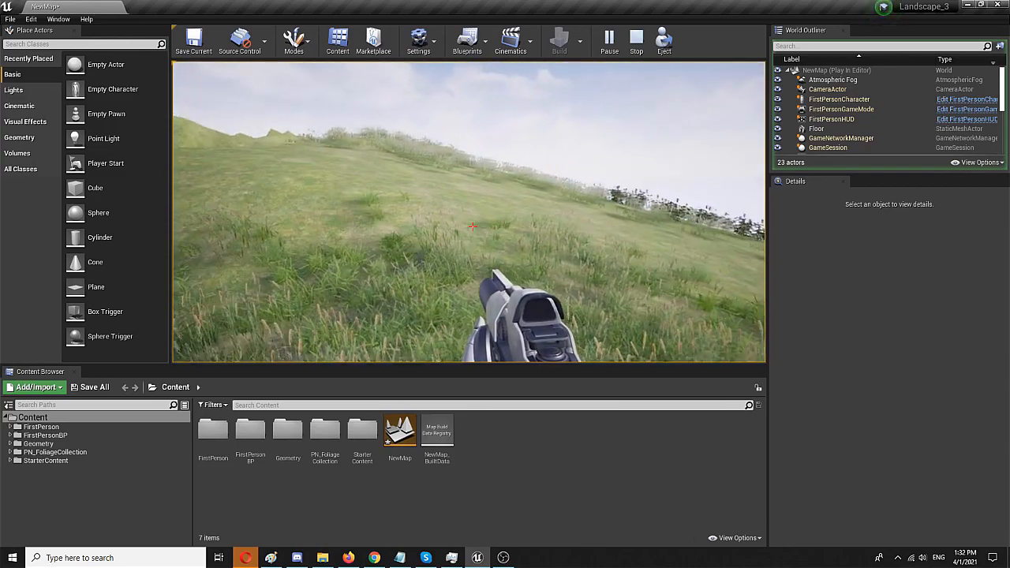
key("w")
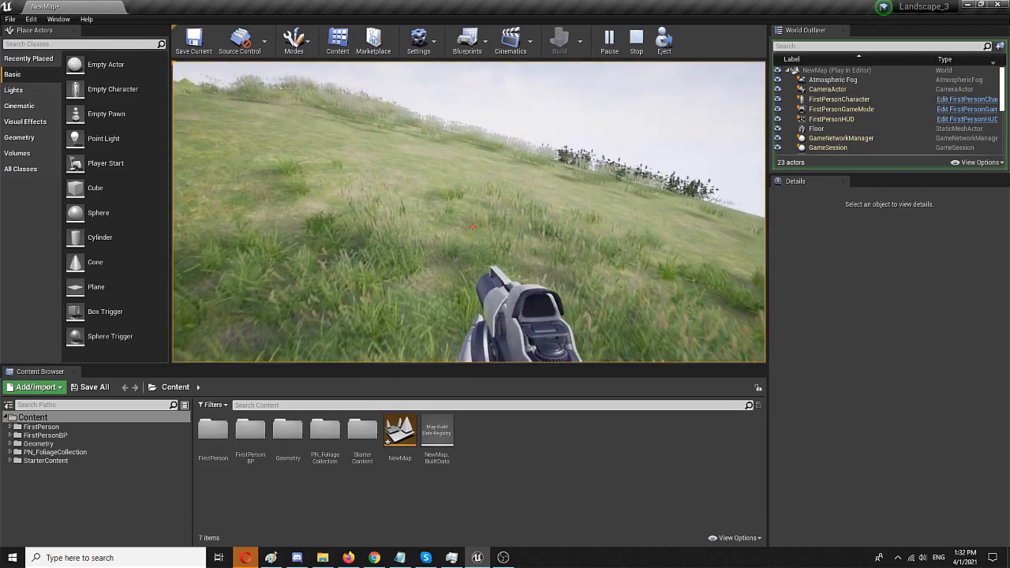
key("w")
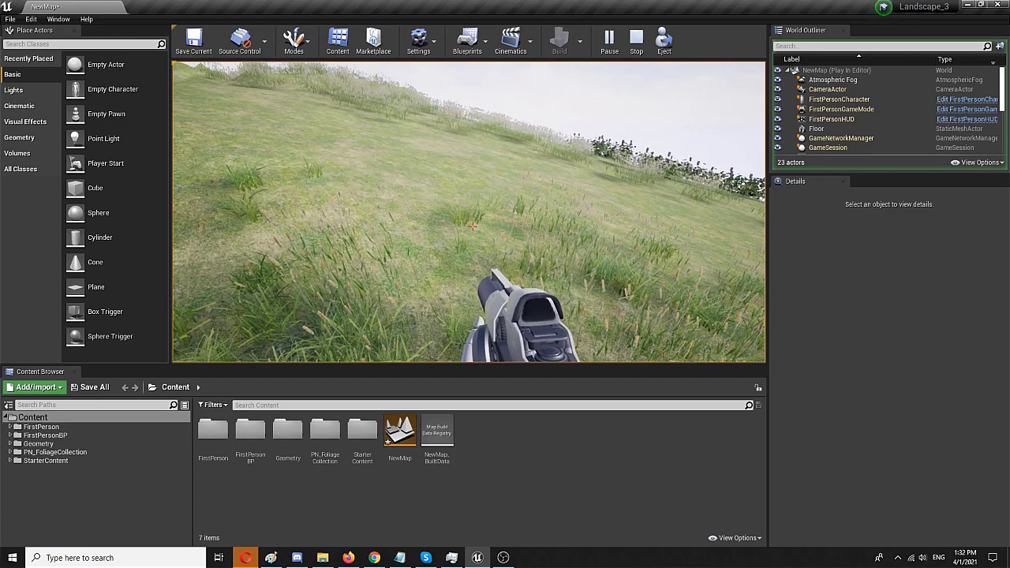
key("w")
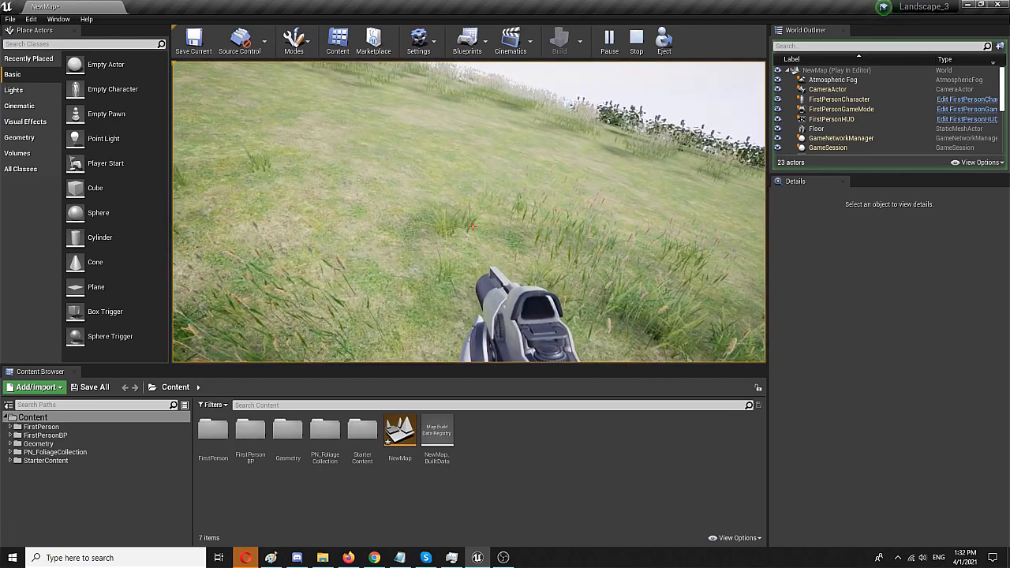
key("w")
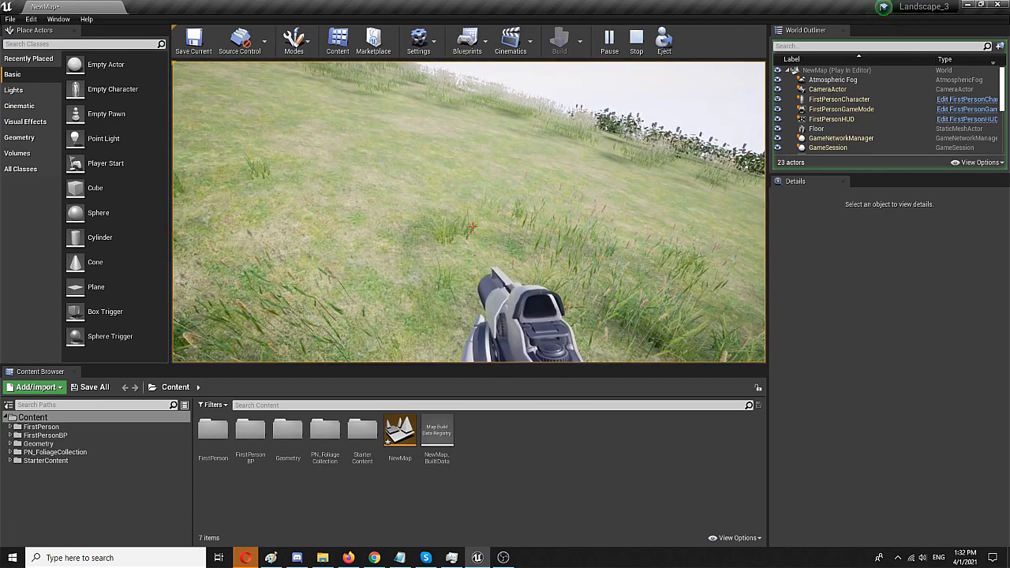
key("w")
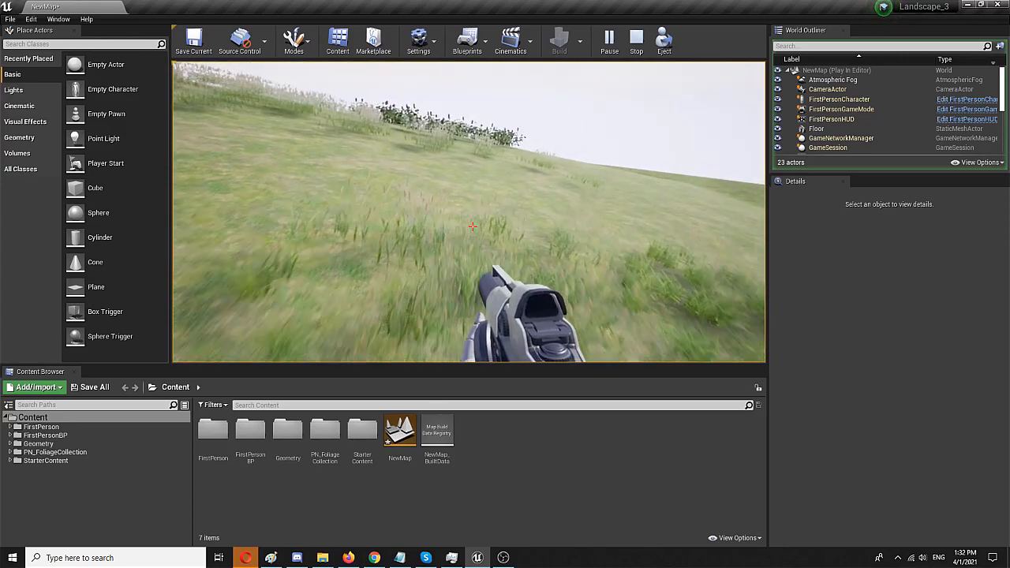
key("w")
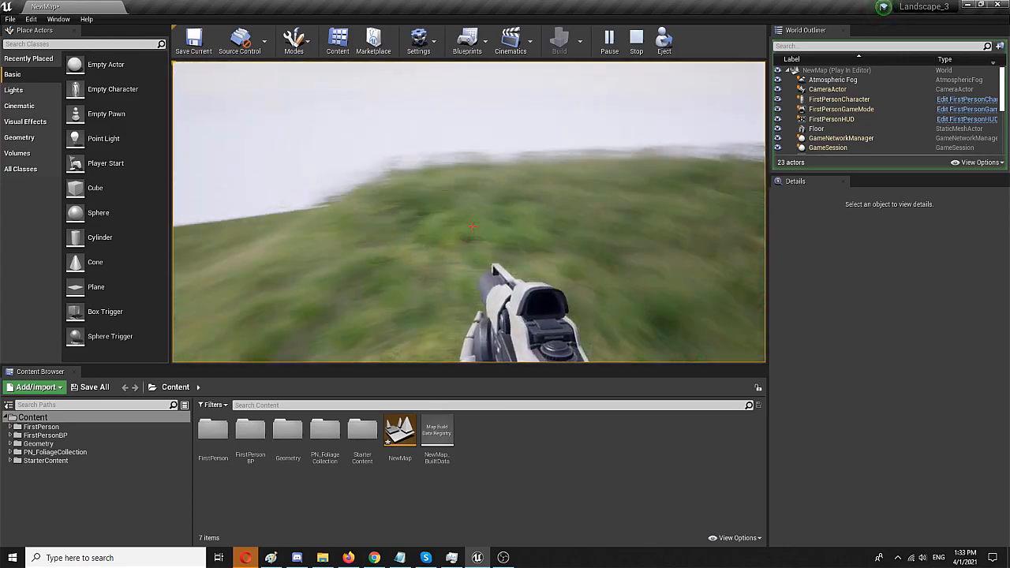
key("w")
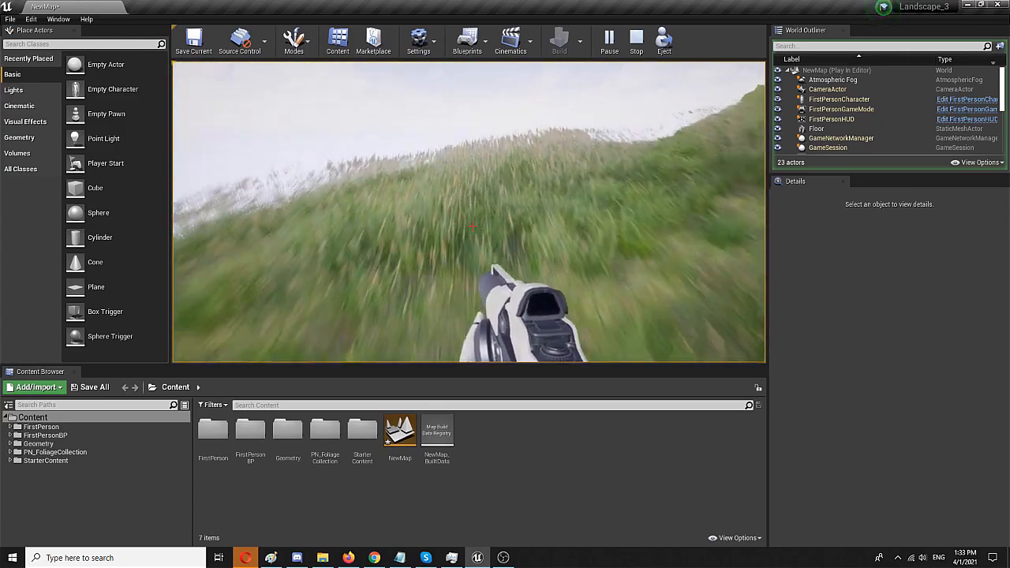
key("w")
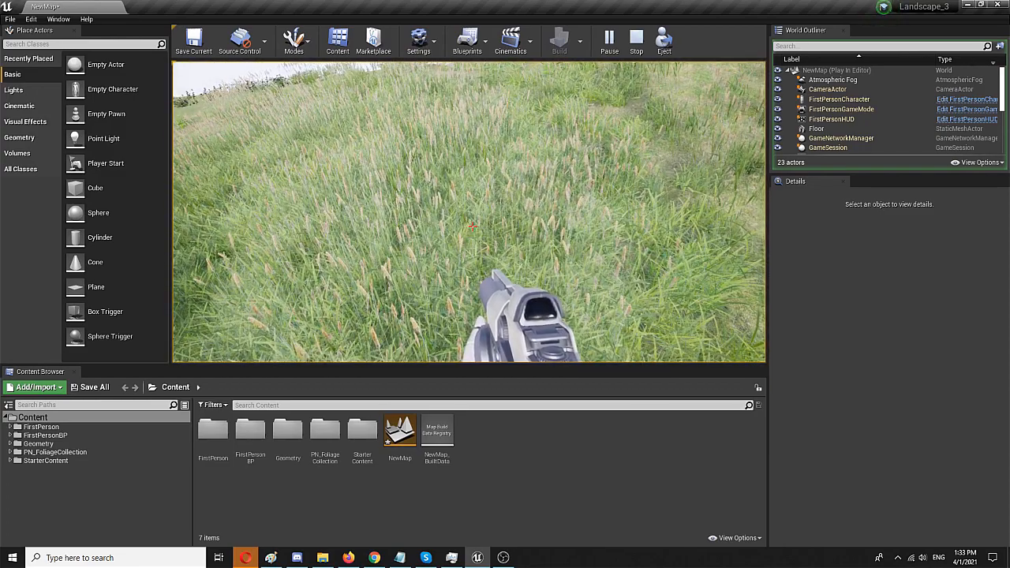
key("w")
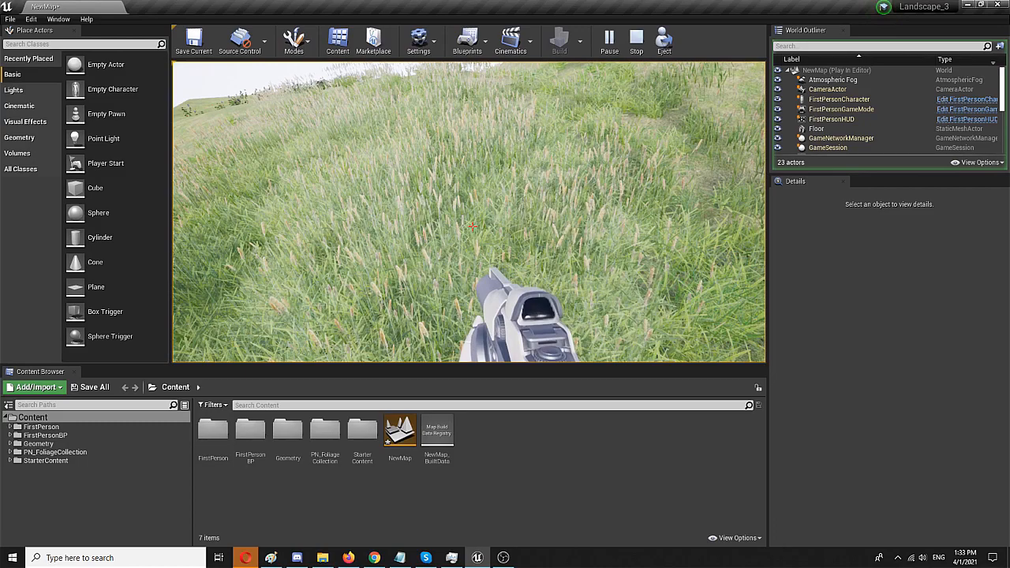
key("w")
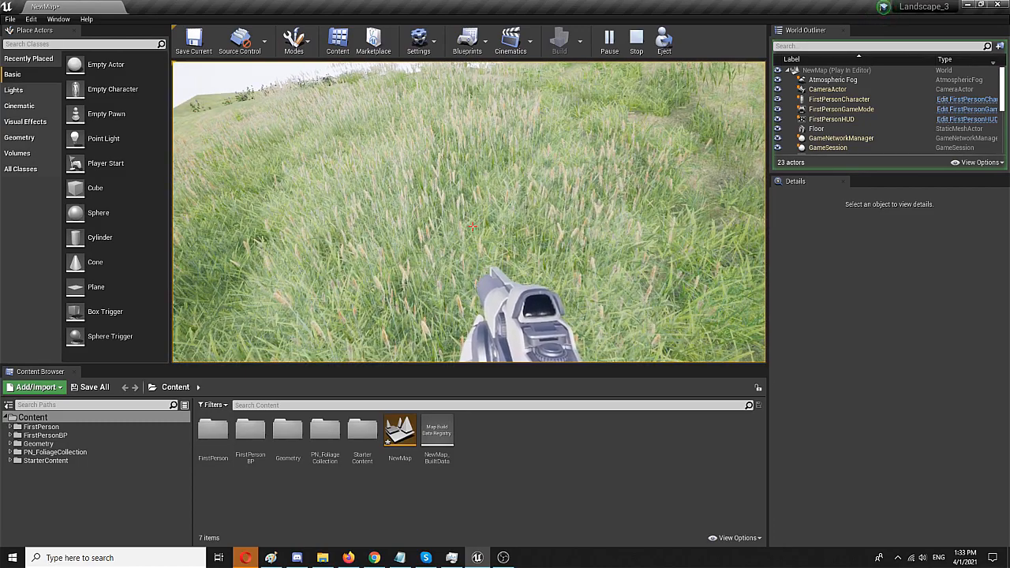
key("w")
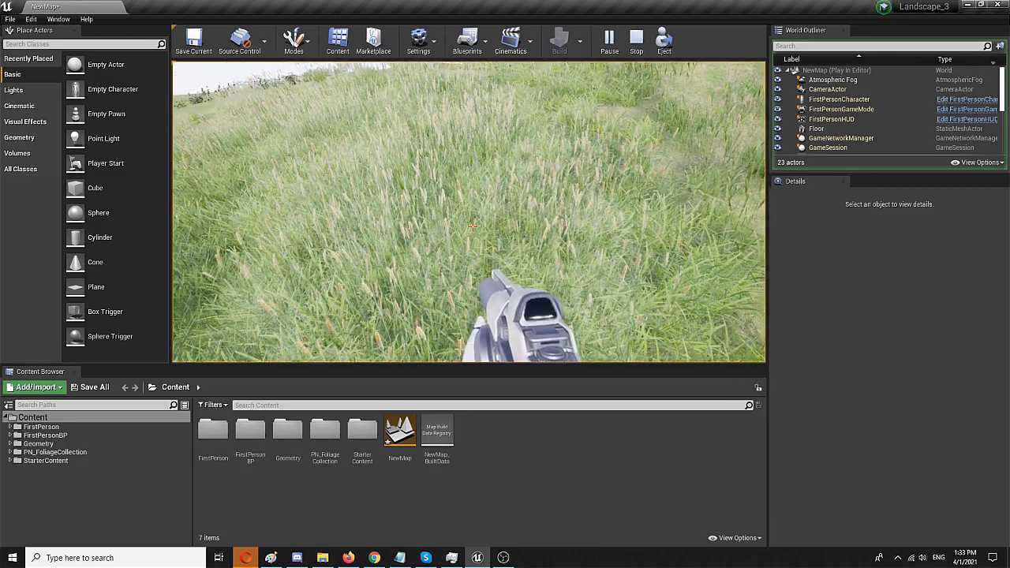
key("w")
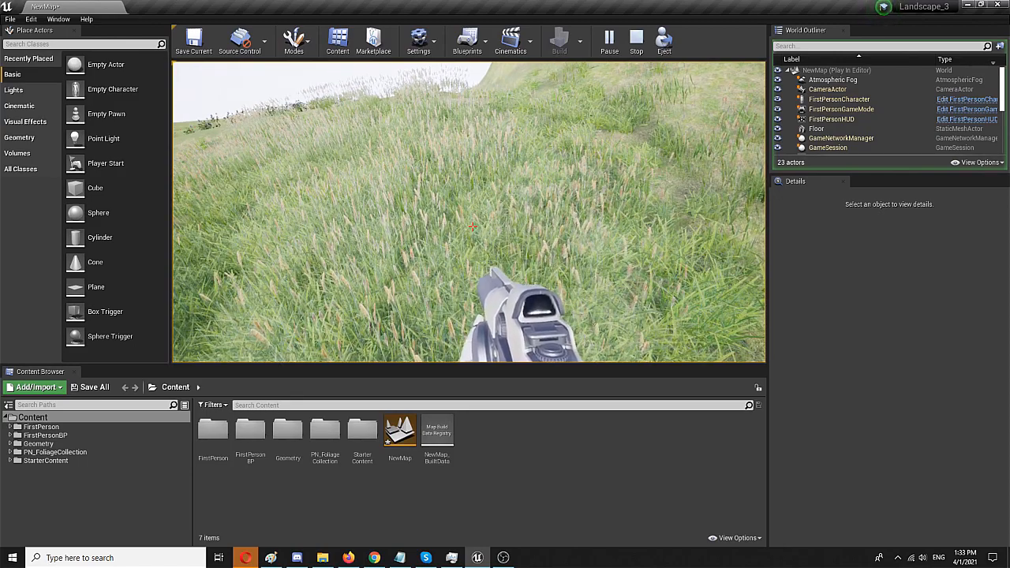
key("w")
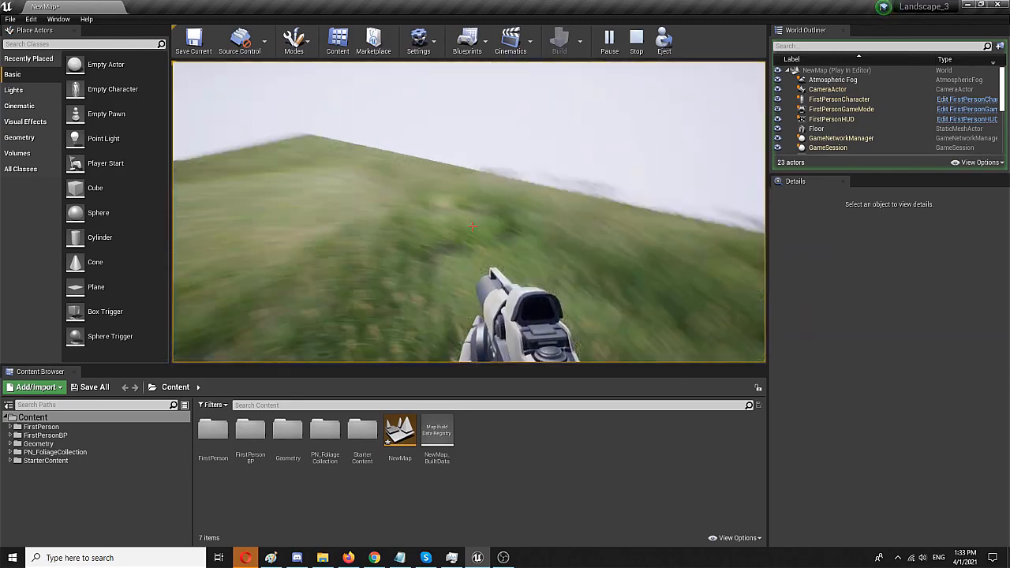
key("w")
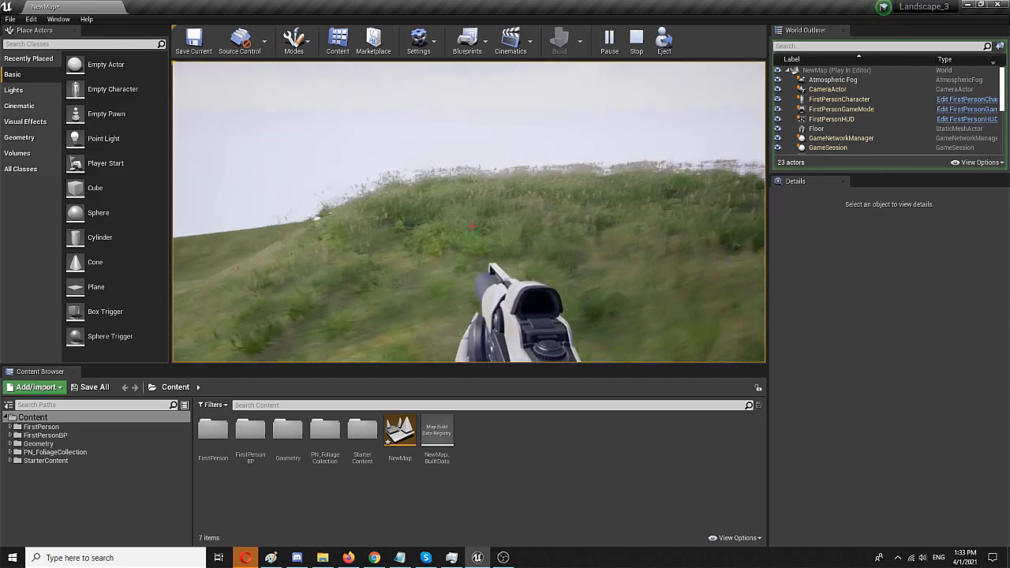
key("w")
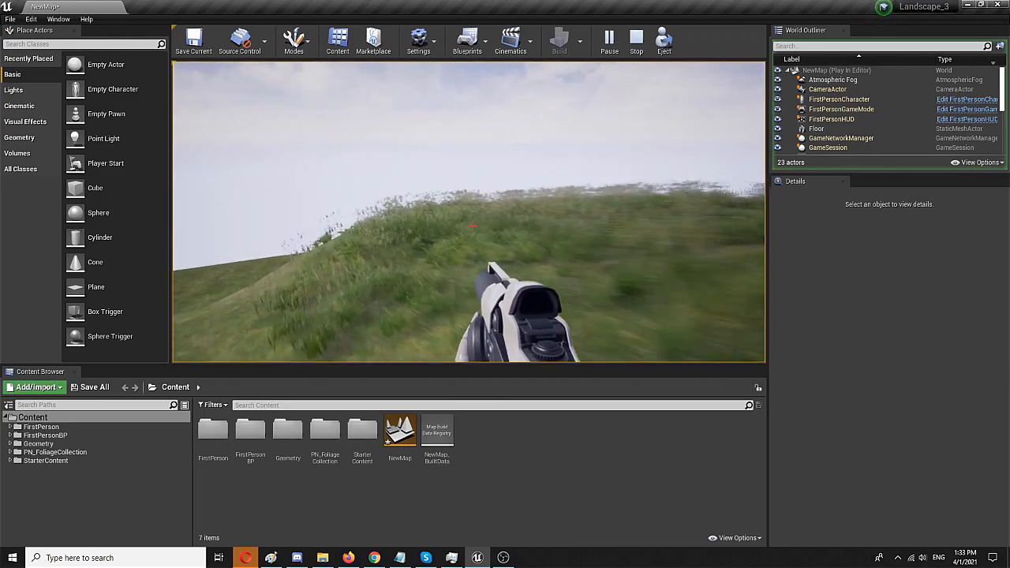
key("w")
key("w")
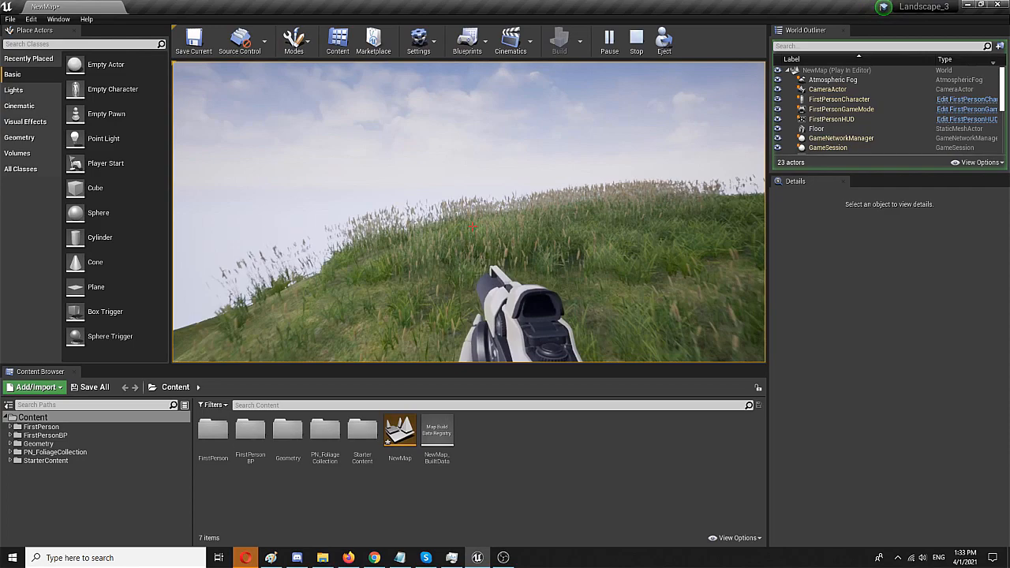
key("w")
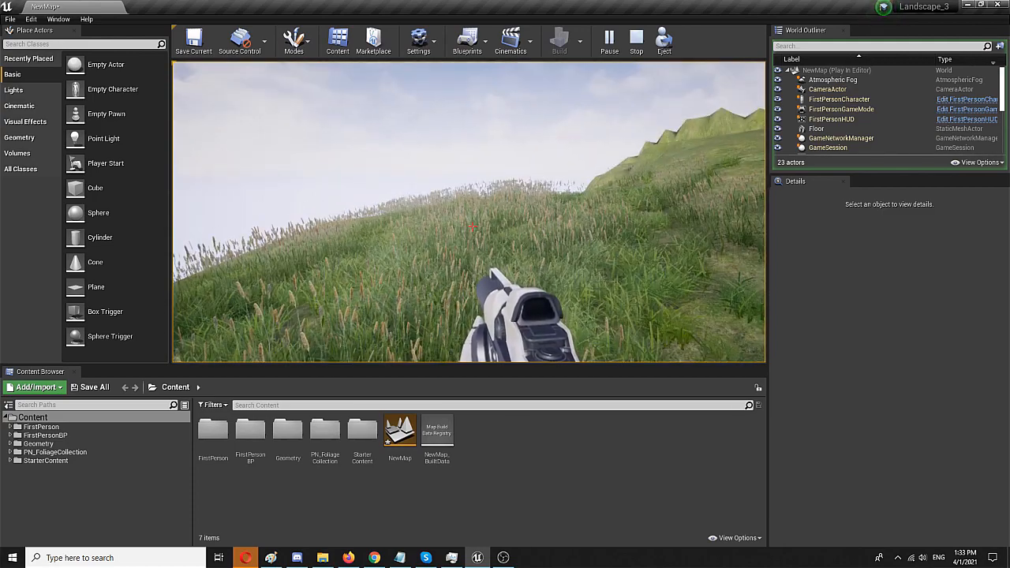
key("w")
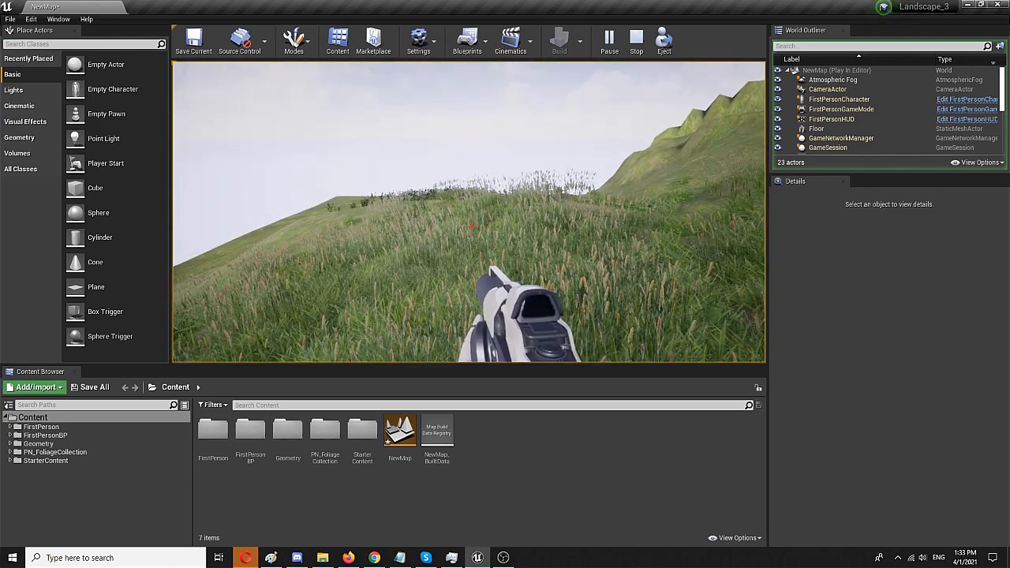
key("w")
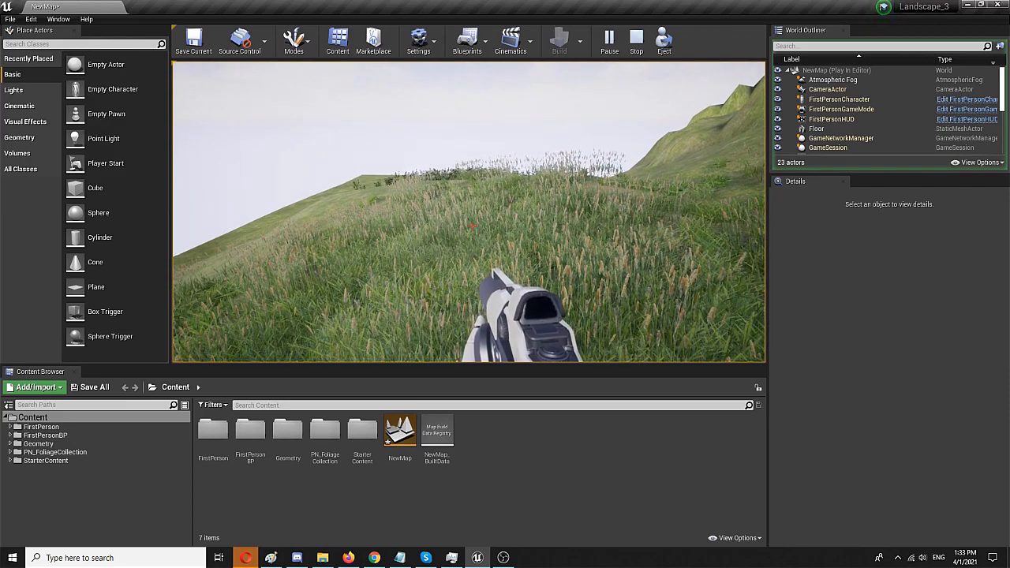
key("w")
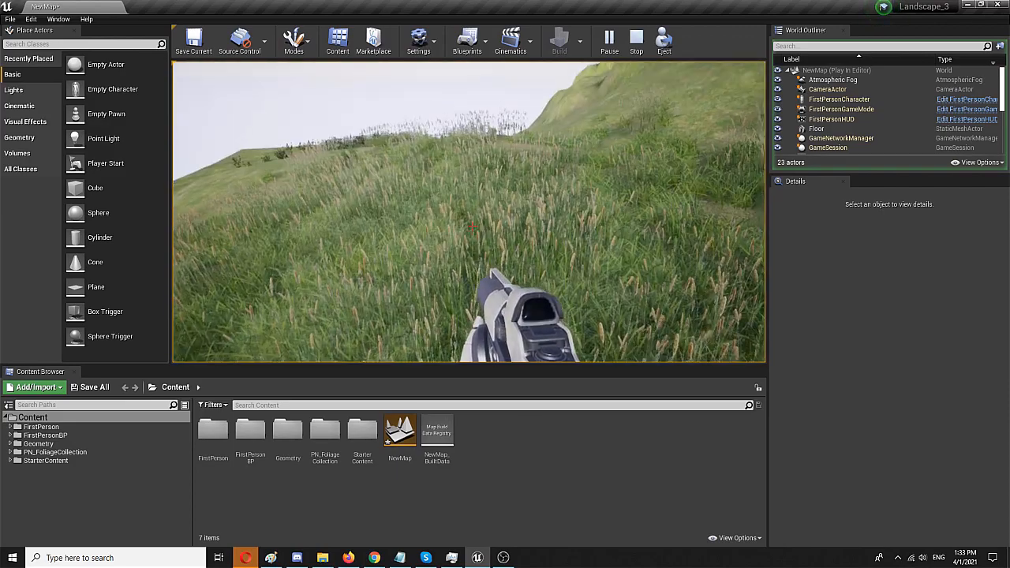
key("w")
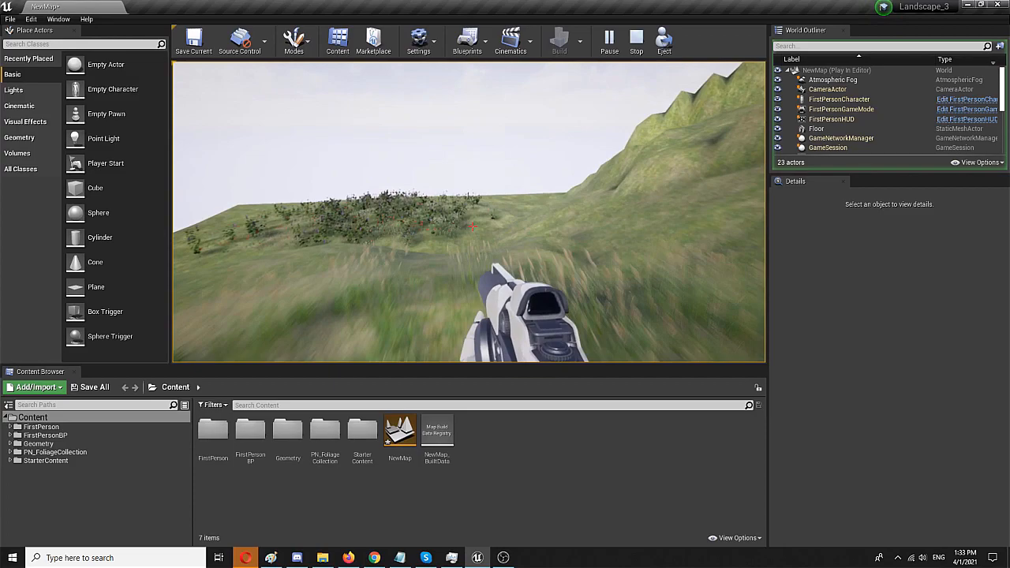
key("w")
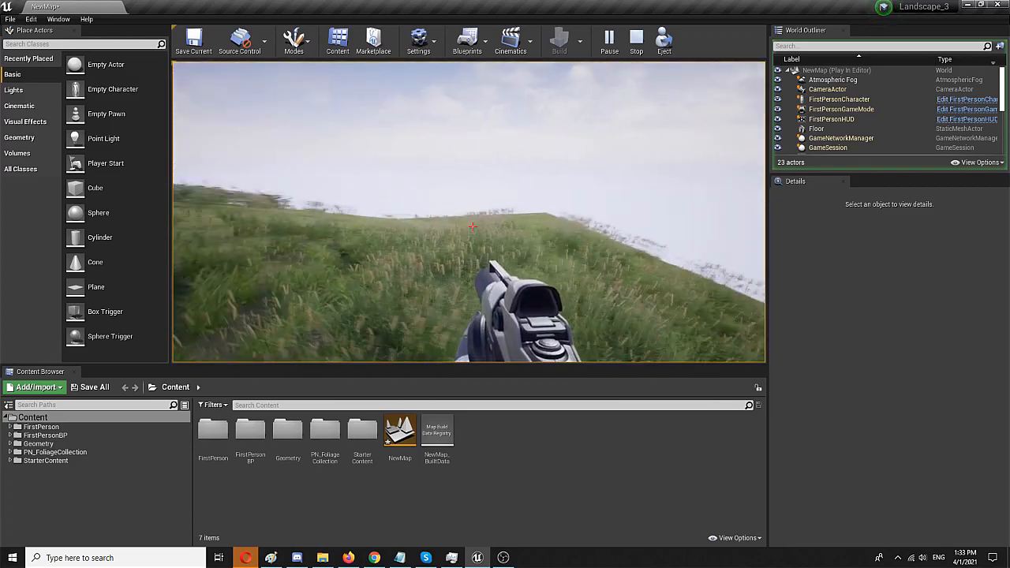
key("w")
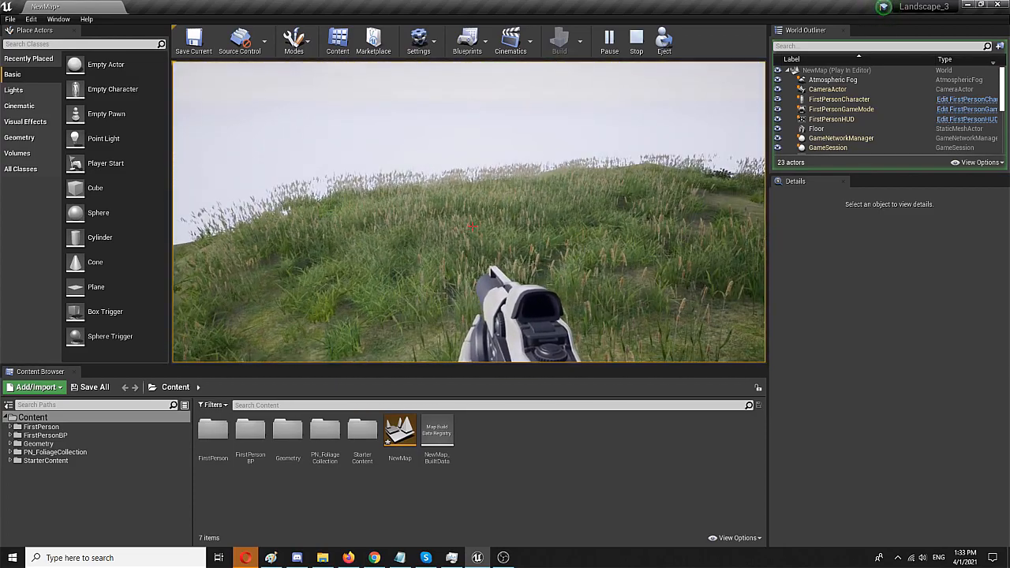
key("w")
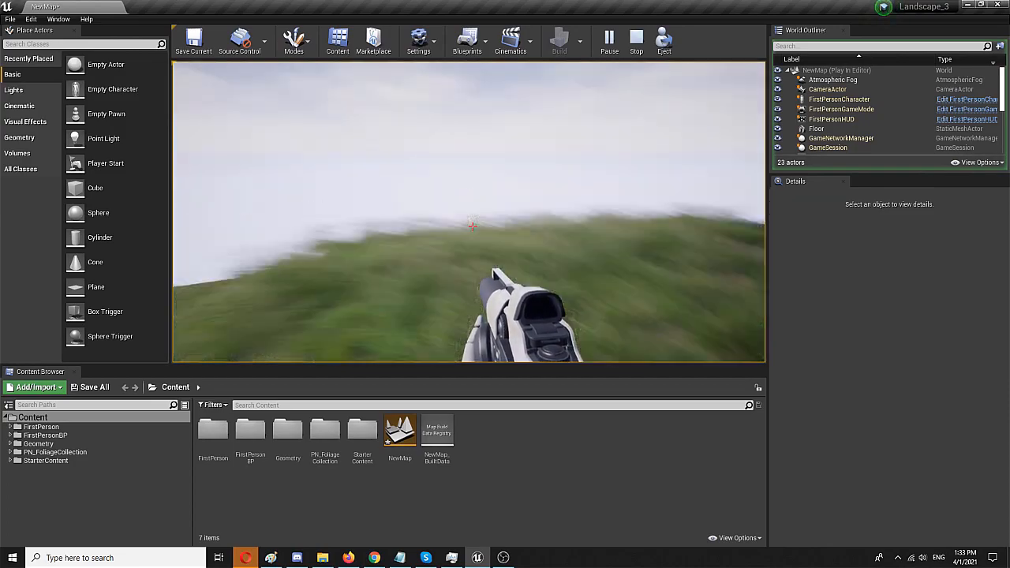
key("w")
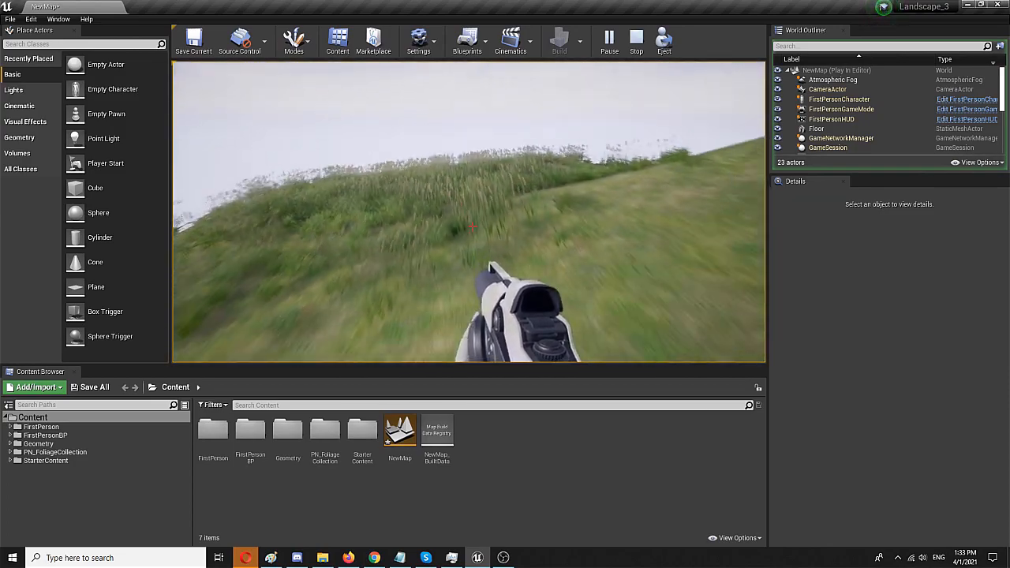
key("w")
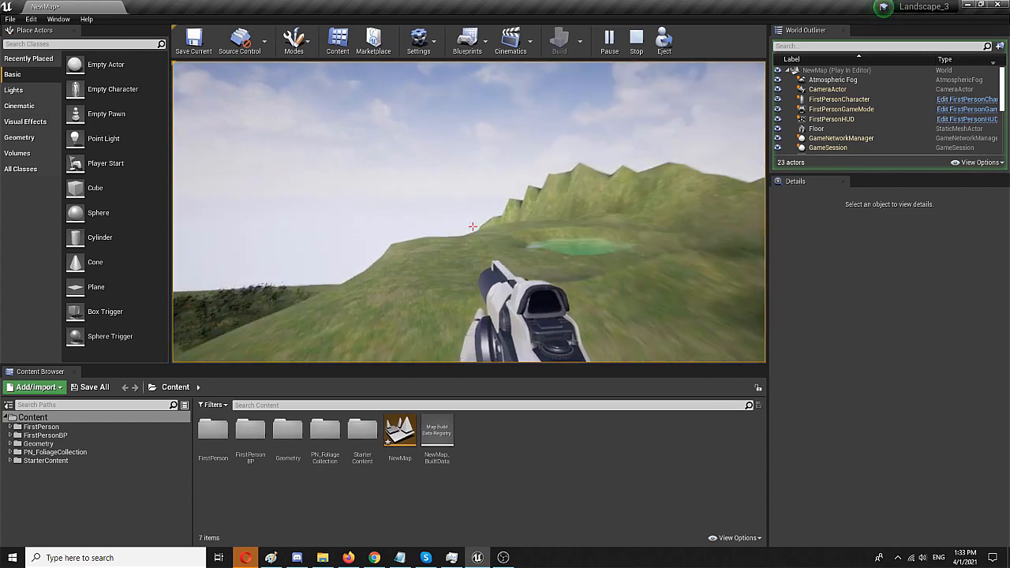
key("w")
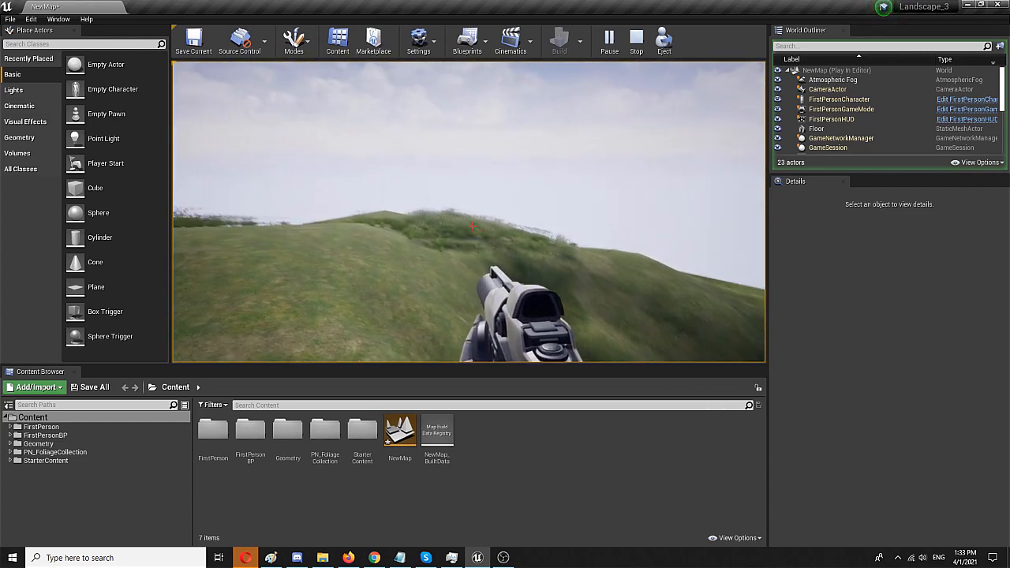
key("w")
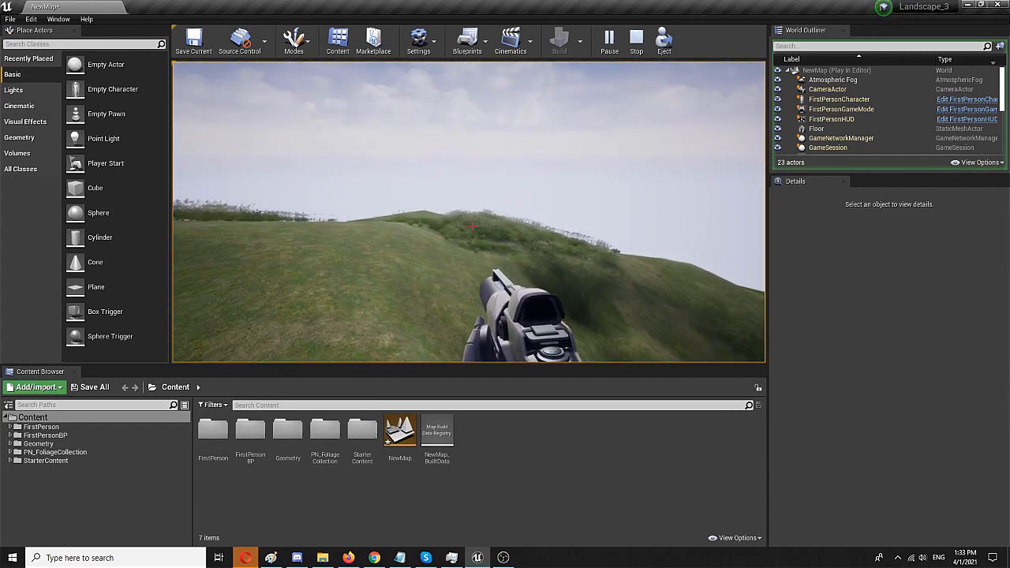
key("w")
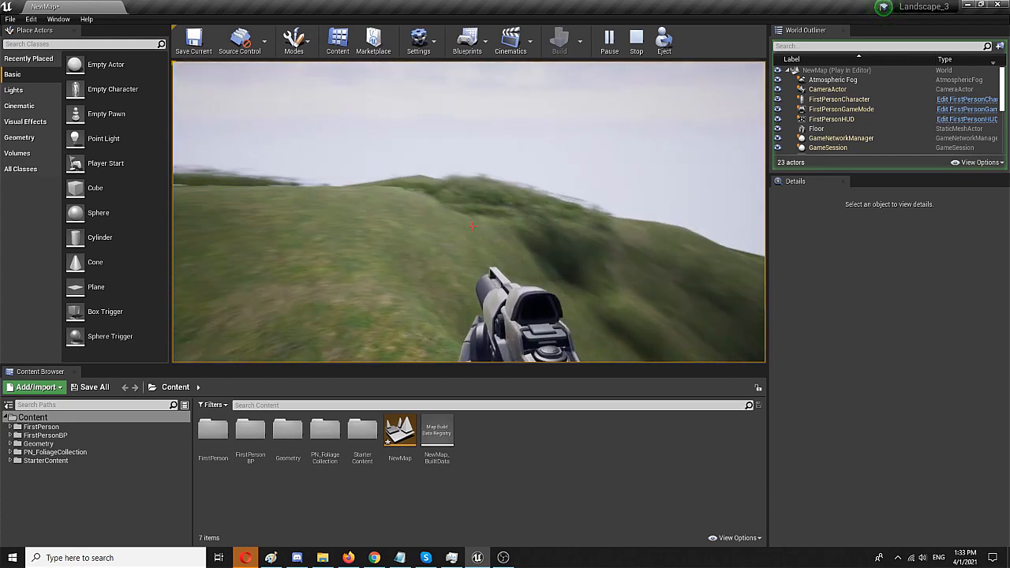
key("w")
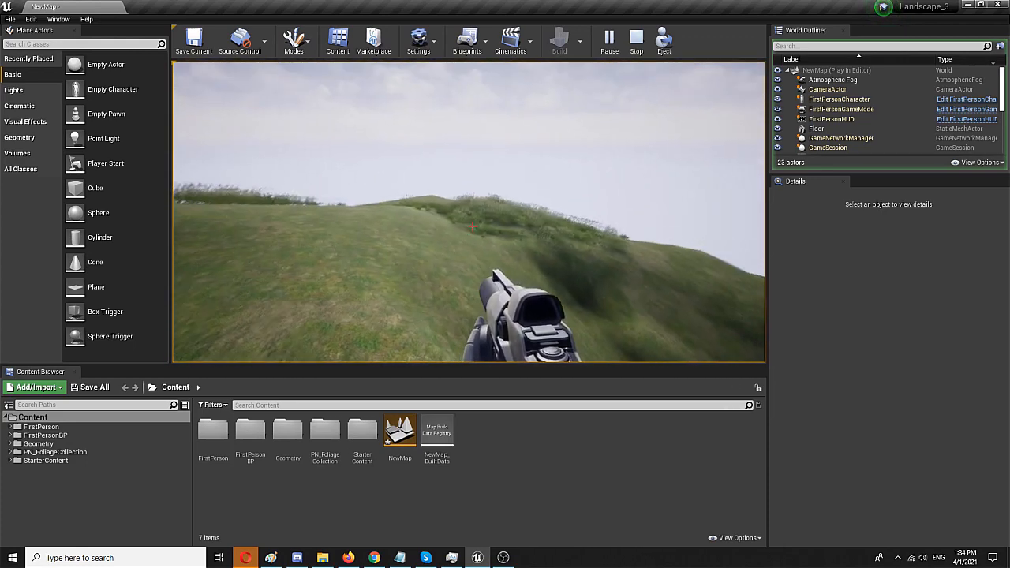
key("w")
key("w")
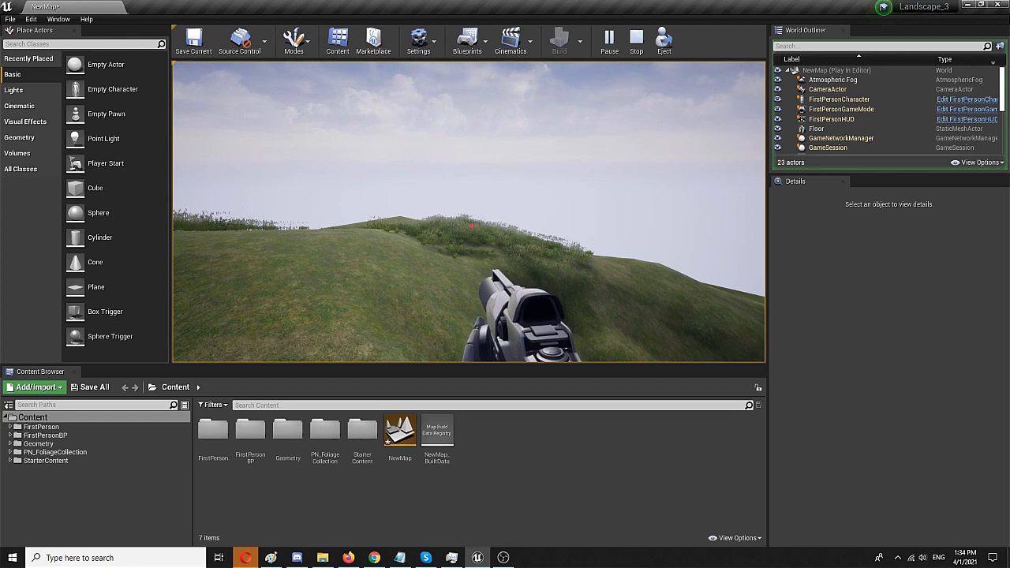
key("w")
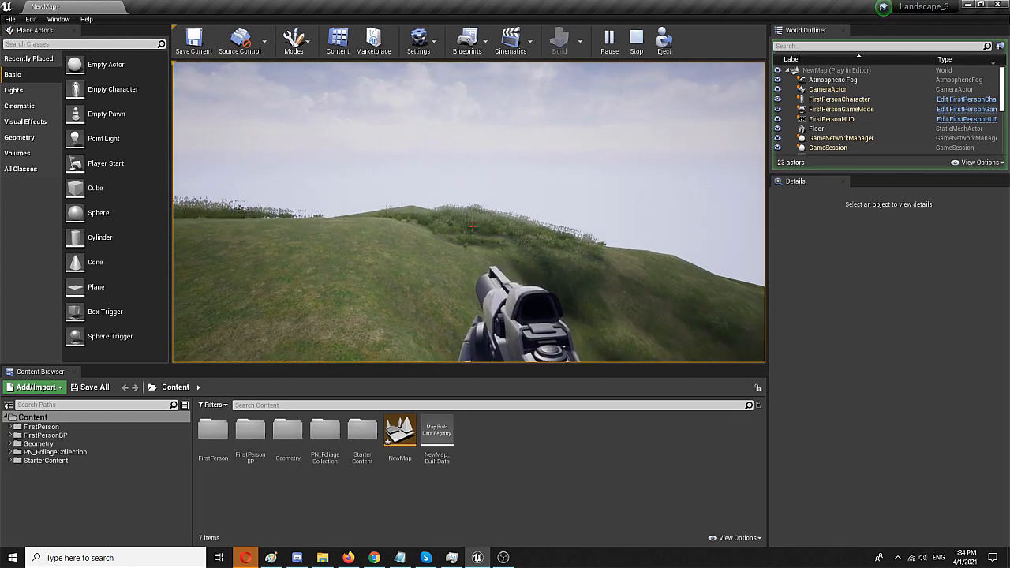